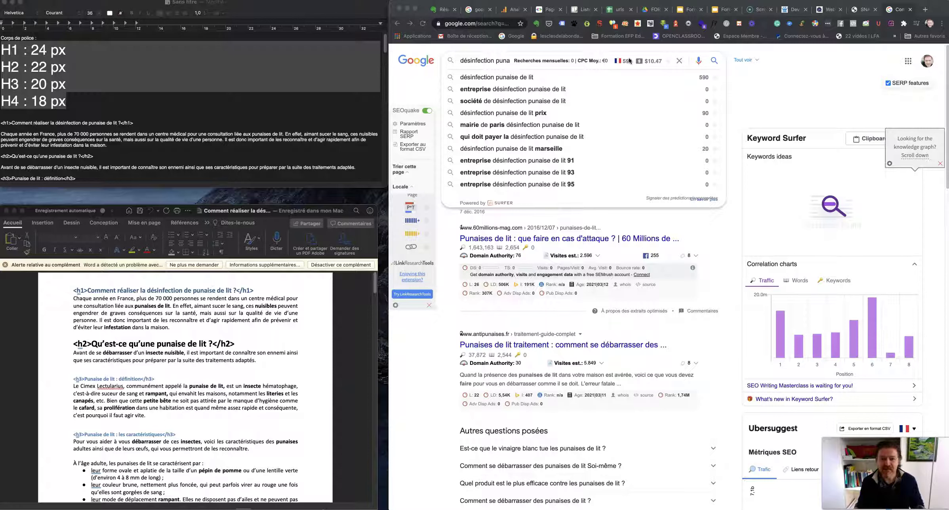
In the SNA page editor, start new paragraphs before the first two bullet points in the "Punaise de lit : les caractéristiques" section.
{"action": "left_click", "coordinate": [862, 10]}
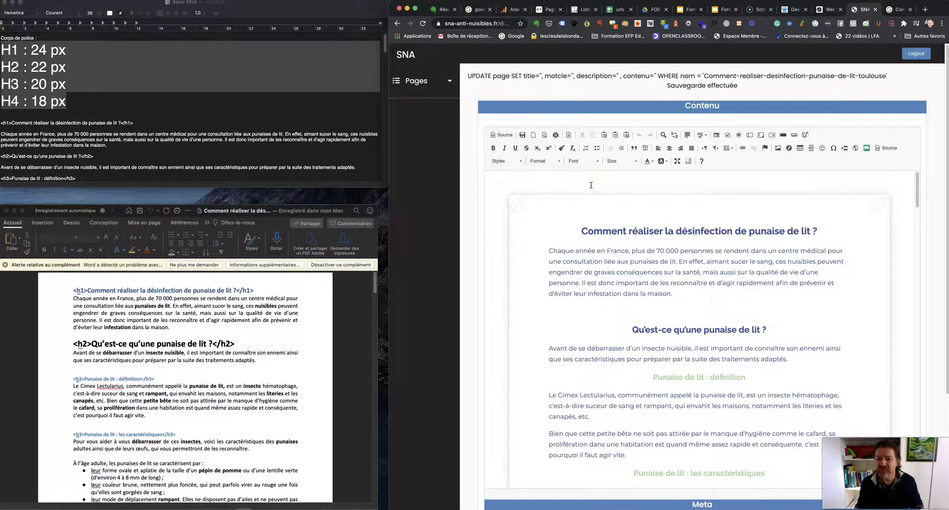
{"action": "scroll", "coordinate": [591, 185], "scroll_direction": "down", "scroll_amount": 10}
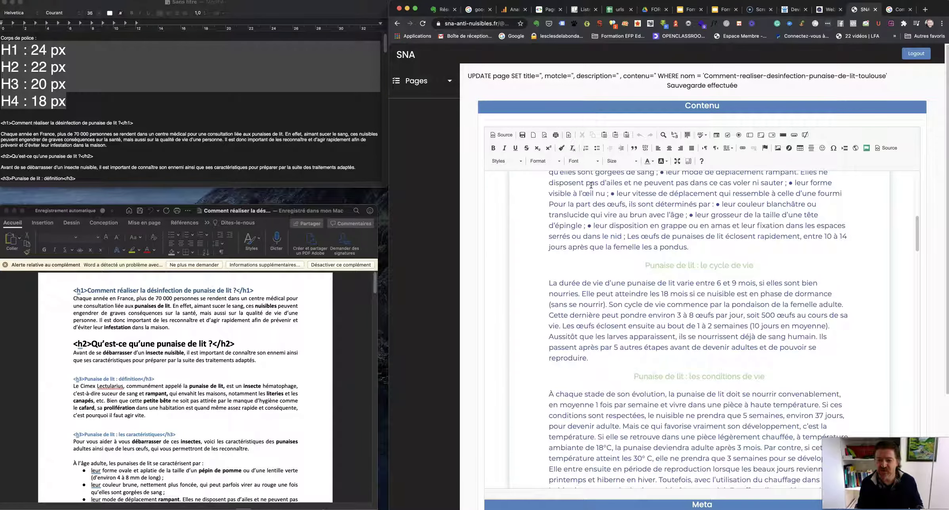
{"action": "scroll", "coordinate": [591, 185], "scroll_direction": "up", "scroll_amount": 1}
{"action": "scroll", "coordinate": [592, 185], "scroll_direction": "up", "scroll_amount": 4}
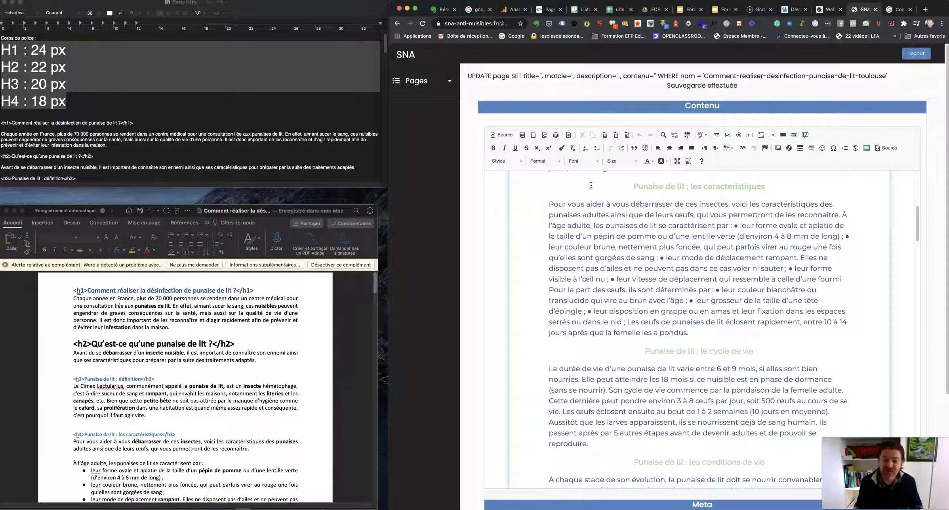
{"action": "scroll", "coordinate": [591, 185], "scroll_direction": "down", "scroll_amount": 3}
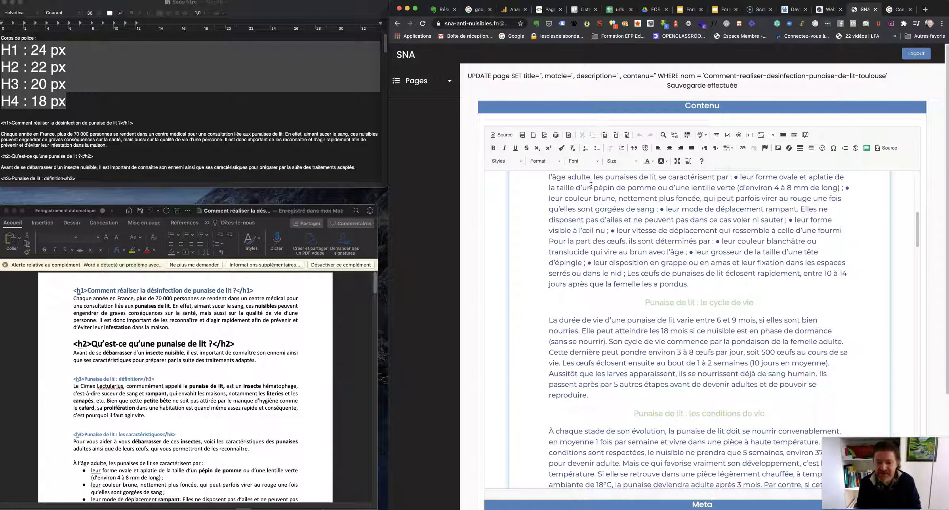
{"action": "scroll", "coordinate": [591, 186], "scroll_direction": "up", "scroll_amount": 4}
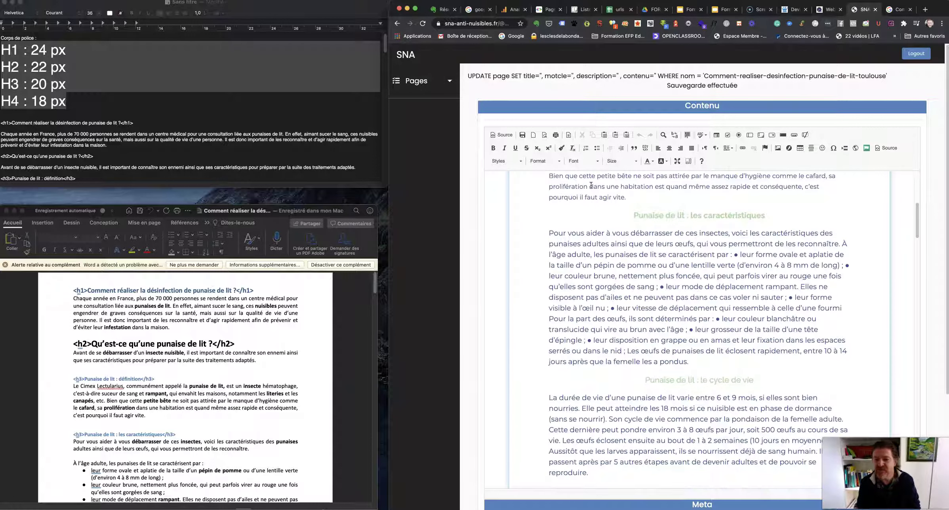
{"action": "left_click", "coordinate": [734, 254]}
{"action": "key", "text": "Return"}
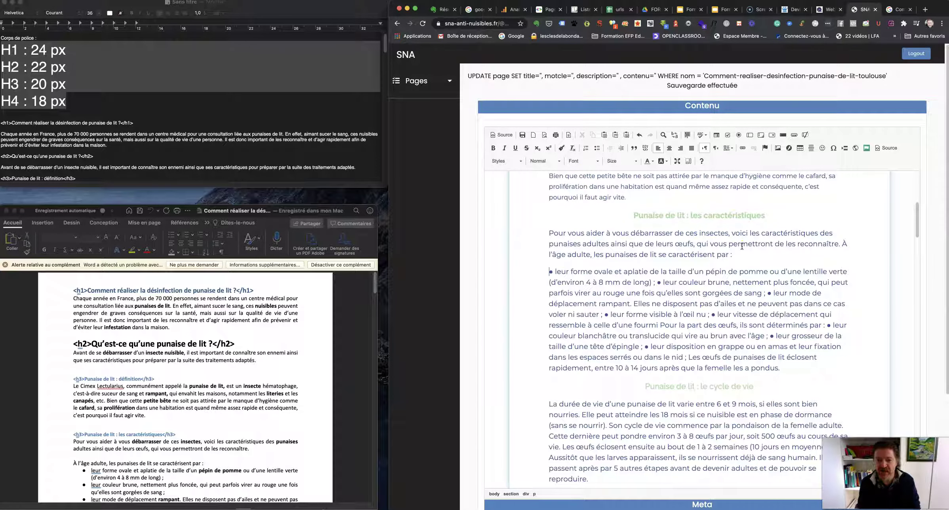
{"action": "left_click", "coordinate": [657, 281]}
{"action": "key", "text": "Return"}
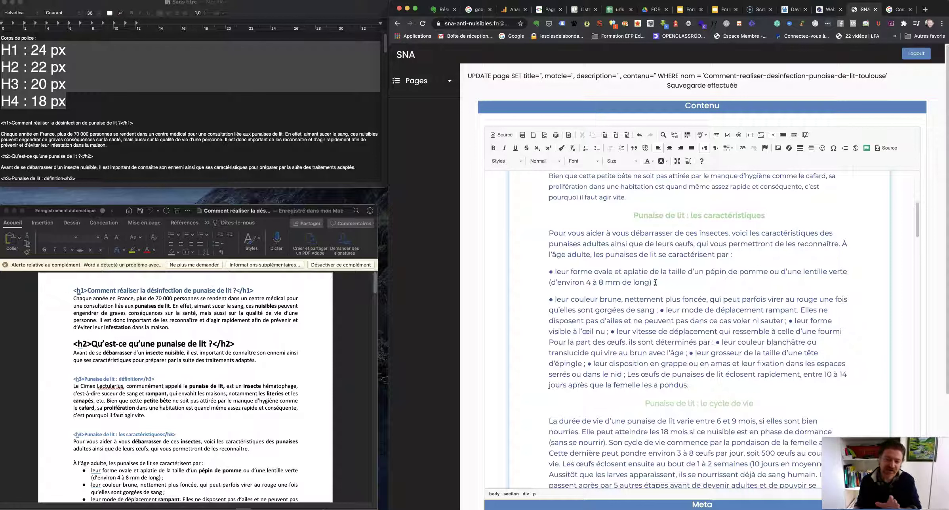
{"action": "scroll", "coordinate": [656, 281], "scroll_direction": "down", "scroll_amount": 1}
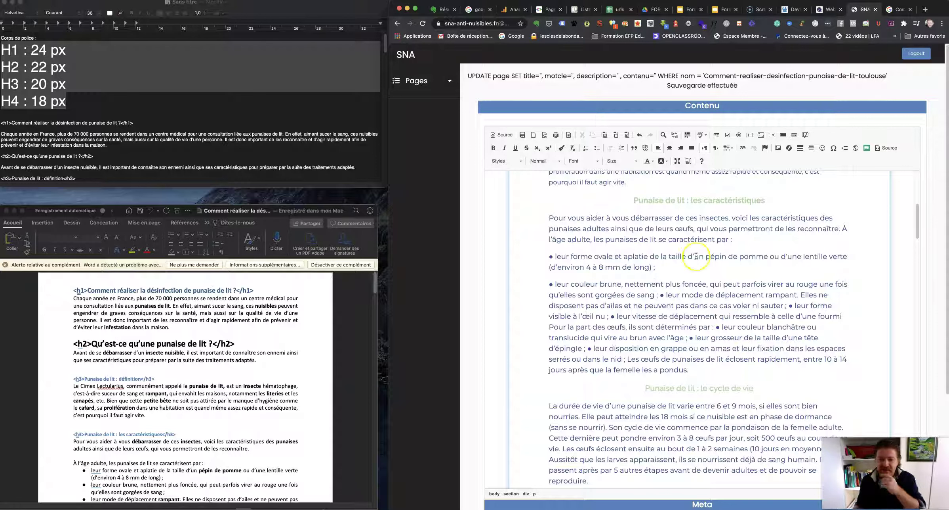
Select the full main title "Comment réaliser la désinfection de punaise de lit ?" of the article.
{"action": "scroll", "coordinate": [709, 239], "scroll_direction": "up", "scroll_amount": 10}
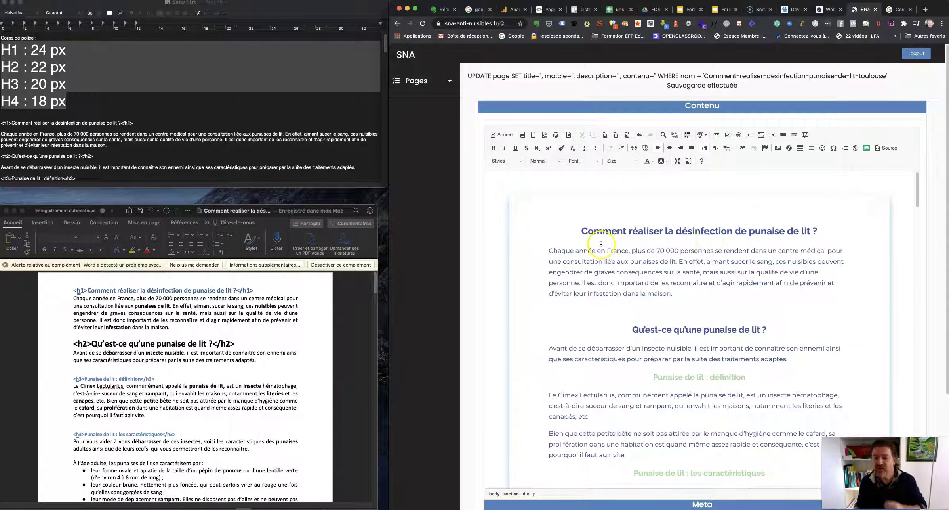
{"action": "left_click", "coordinate": [583, 231]}
{"action": "left_click", "coordinate": [809, 228], "text": "shift"}
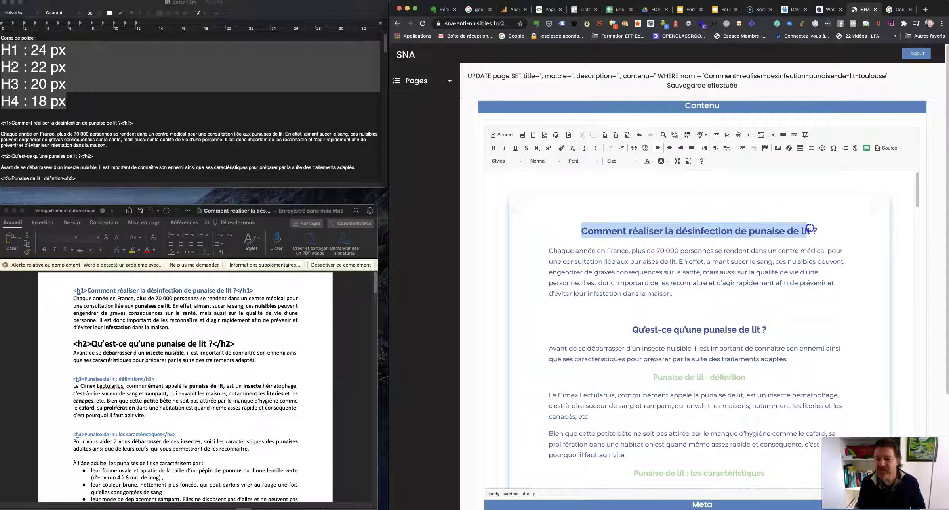
{"action": "left_click", "coordinate": [817, 227], "text": "shift"}
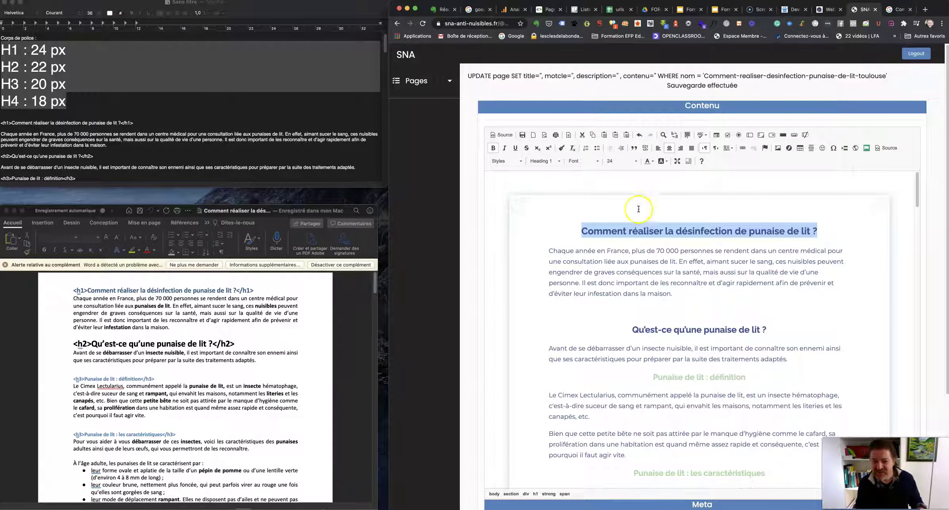
Switch to the Google results and copy the search query "désinfection punaise de lit".
{"action": "left_click", "coordinate": [896, 11]}
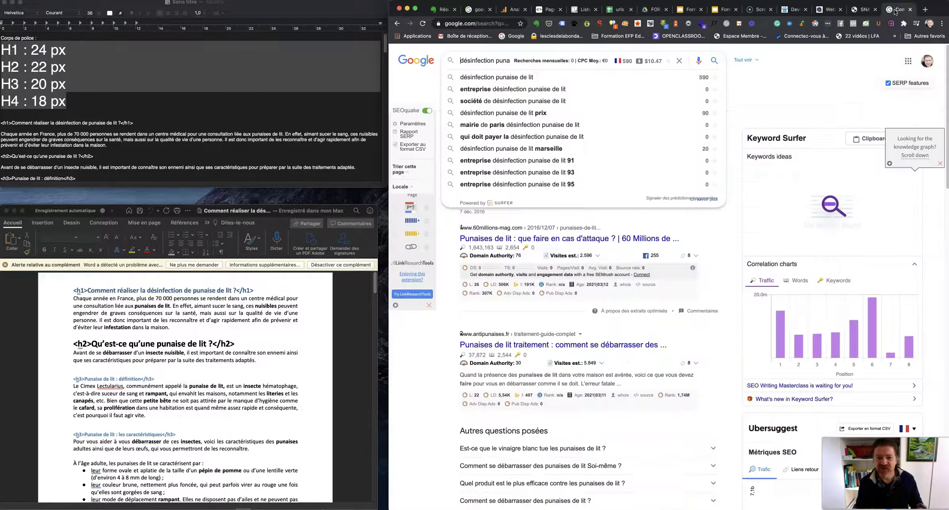
{"action": "left_click", "coordinate": [467, 61]}
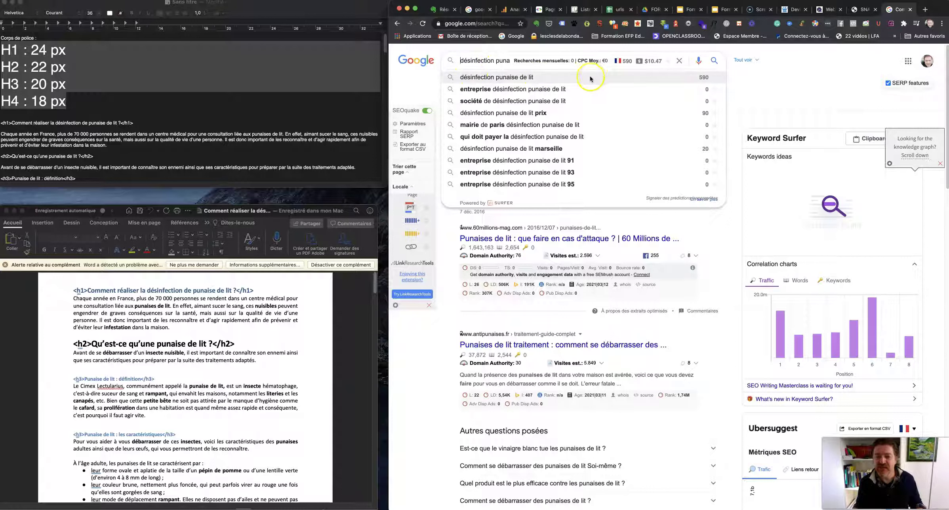
{"action": "left_click", "coordinate": [461, 63]}
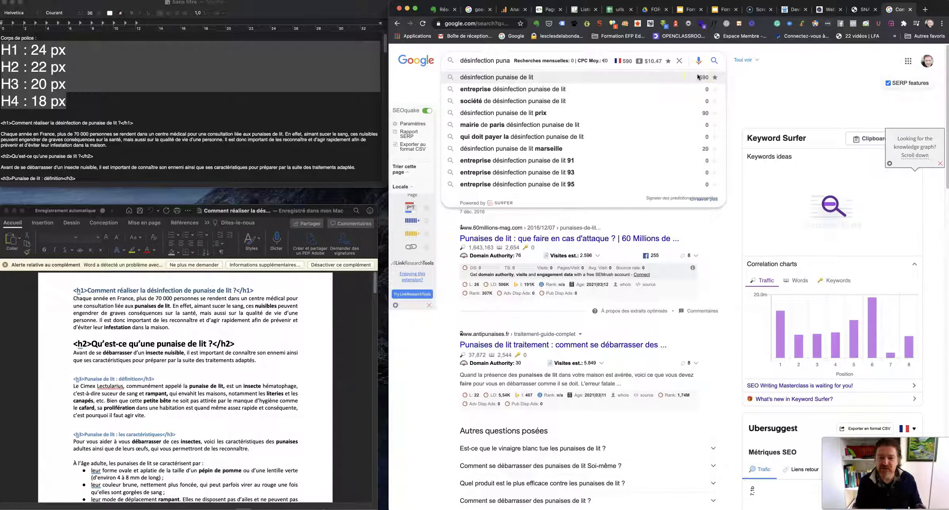
{"action": "triple_click", "coordinate": [470, 60]}
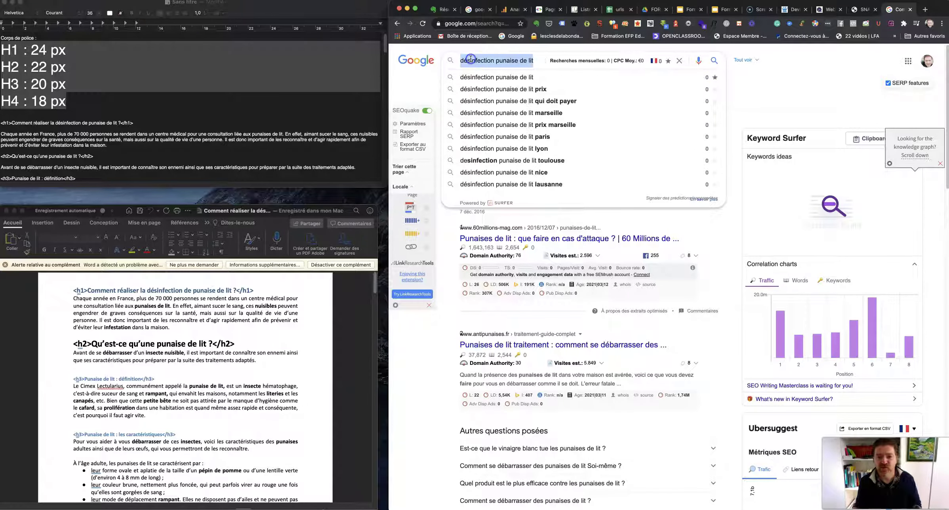
Set the SNA page's Mot clé meta field to "désinfection punaise de lit" and save the page.
{"action": "left_click", "coordinate": [864, 9]}
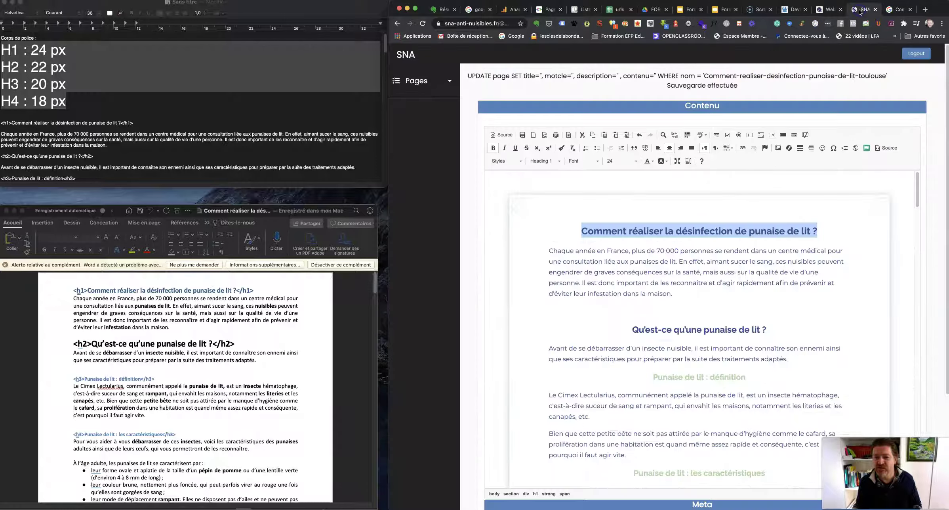
{"action": "scroll", "coordinate": [539, 472], "scroll_direction": "down", "scroll_amount": 5}
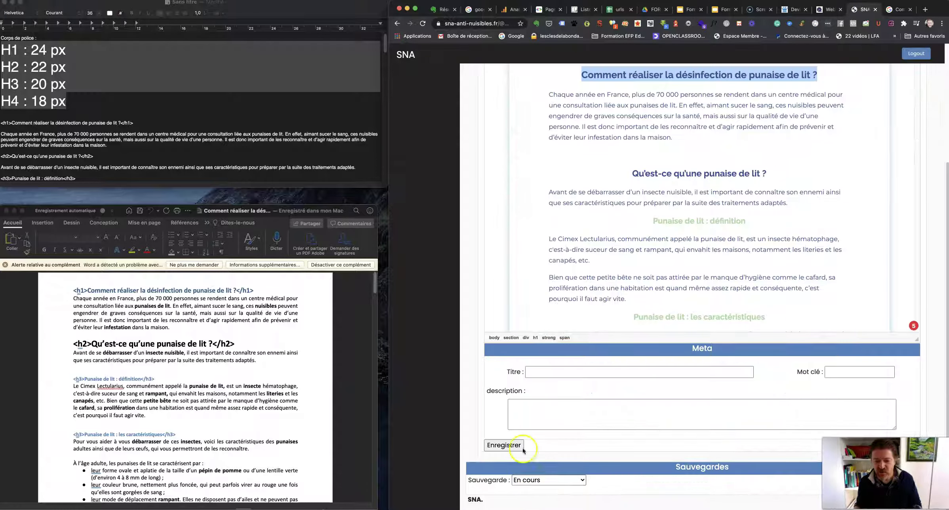
{"action": "left_click", "coordinate": [859, 371]}
{"action": "type", "text": "désinfection punaise de lit"}
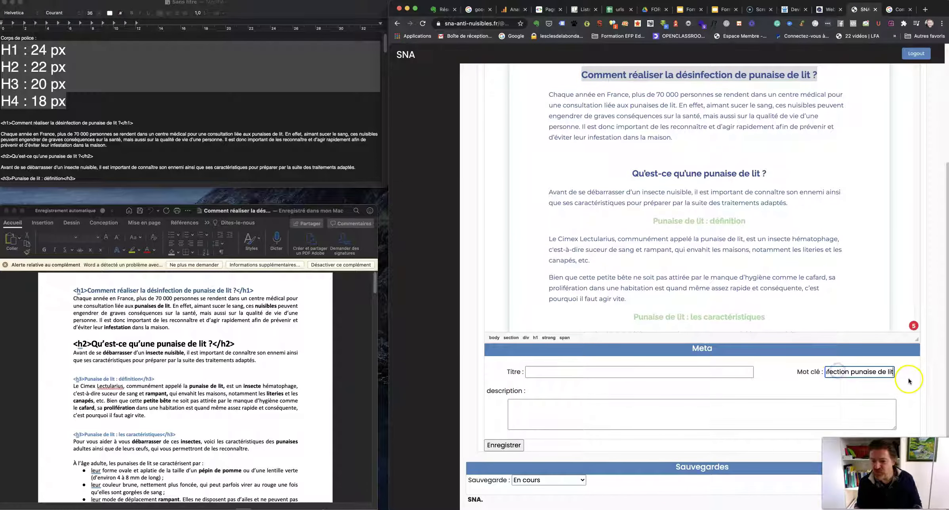
{"action": "left_click", "coordinate": [502, 445]}
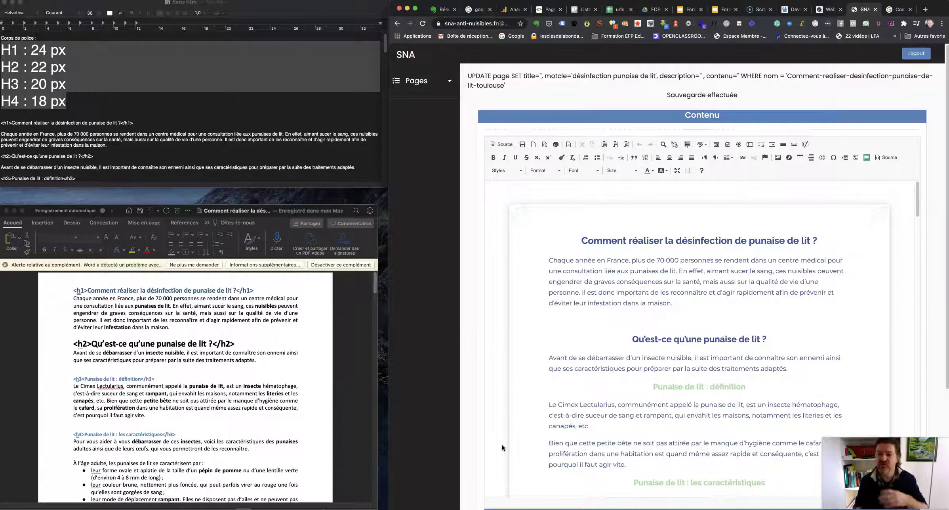
{"action": "scroll", "coordinate": [513, 443], "scroll_direction": "down", "scroll_amount": 1}
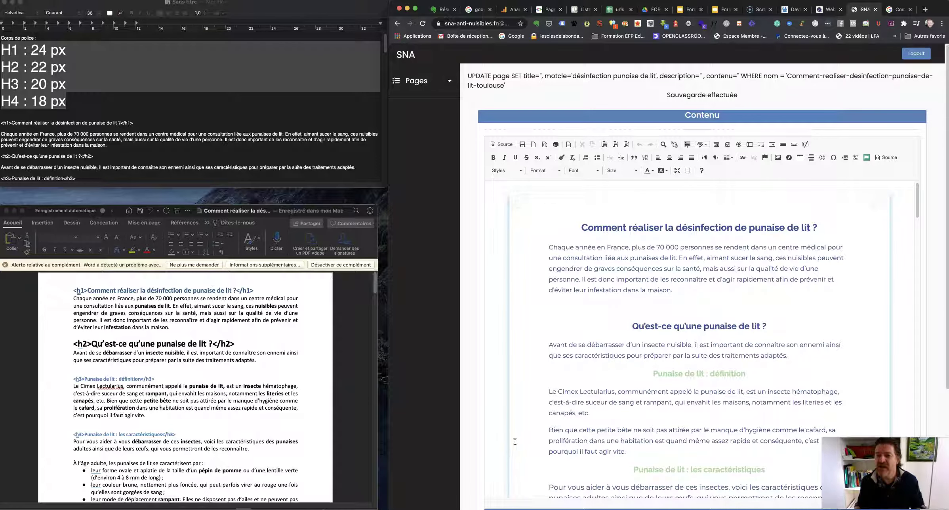
Search Google for the copied name "Keyword Surfer" in a new tab and open the extension's Chrome Web Store page.
{"action": "left_click", "coordinate": [898, 10]}
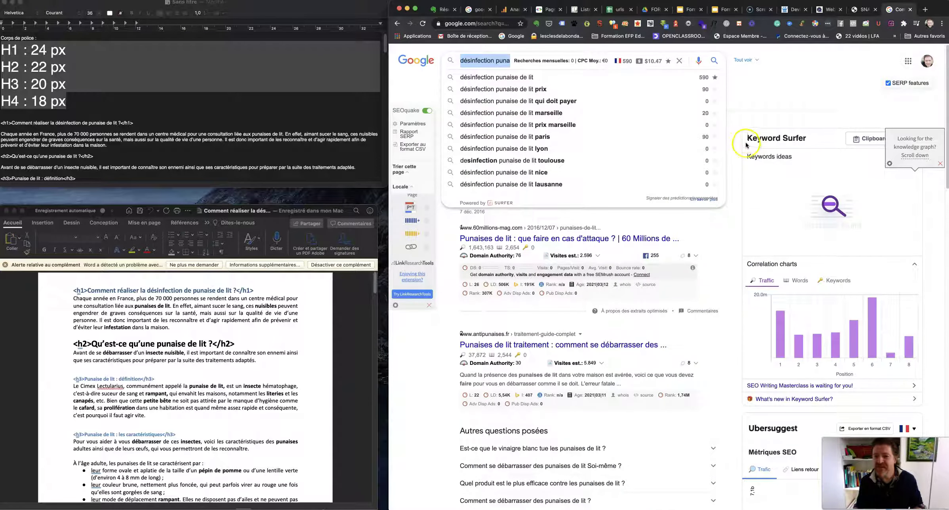
{"action": "left_click_drag", "start_coordinate": [747, 138], "coordinate": [803, 135]}
{"action": "key", "text": "super+c"}
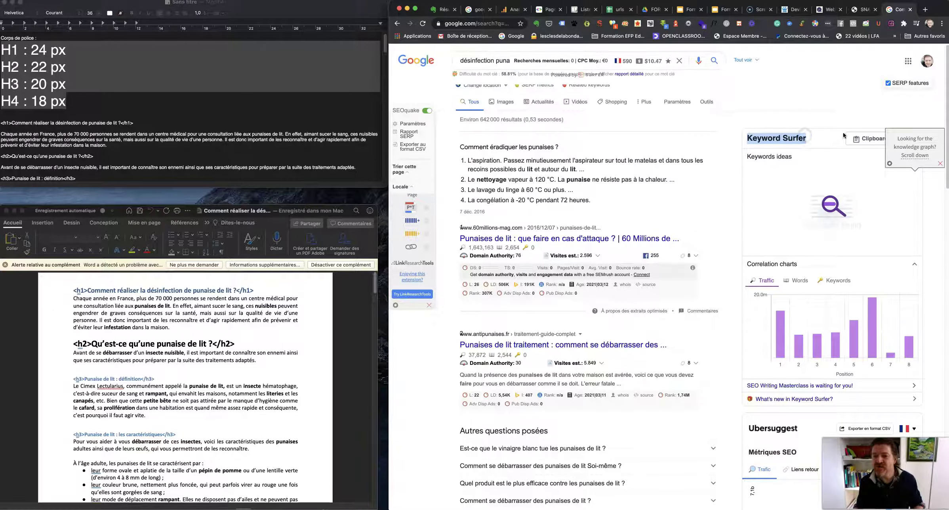
{"action": "left_click", "coordinate": [924, 9]}
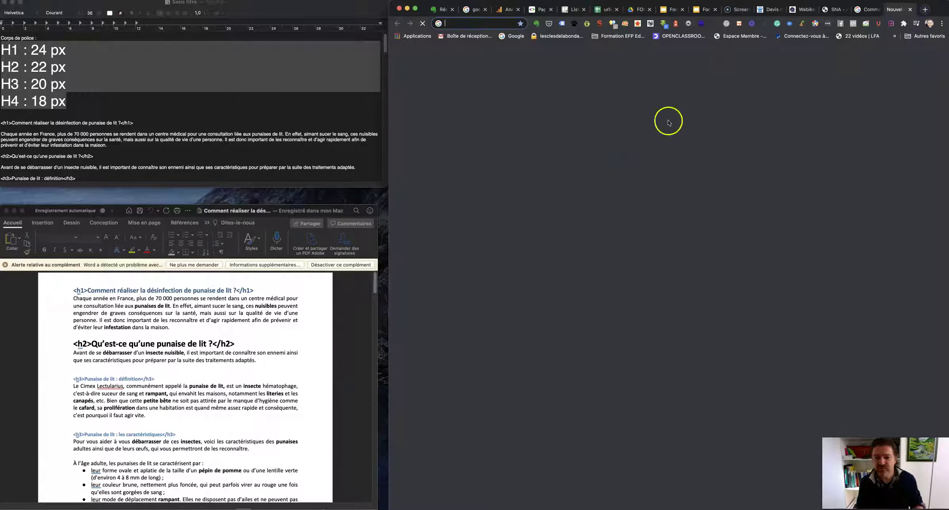
{"action": "left_click", "coordinate": [604, 169]}
{"action": "key", "text": "super+v"}
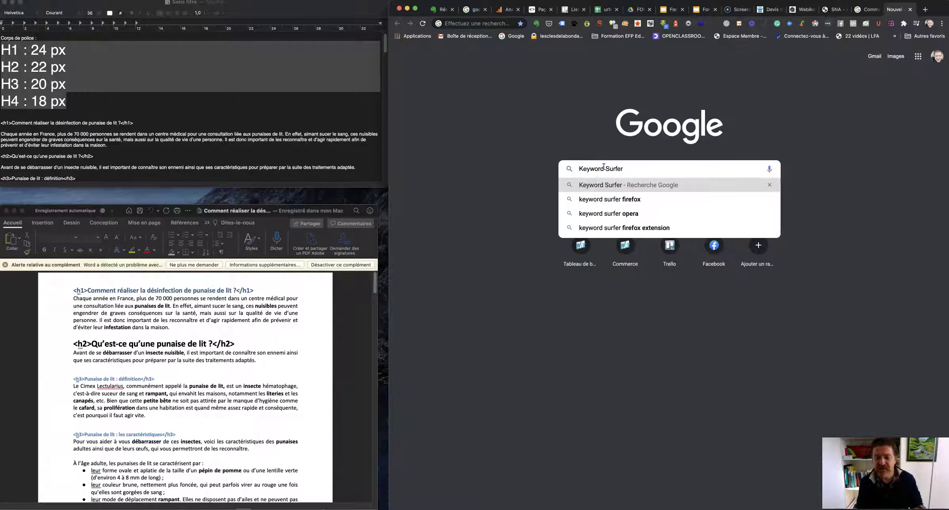
{"action": "key", "text": "Return"}
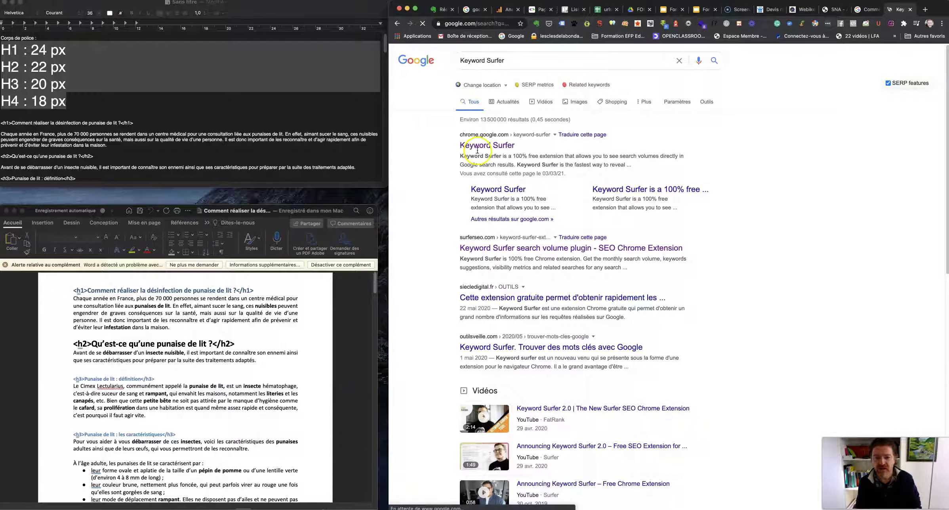
{"action": "left_click", "coordinate": [486, 146]}
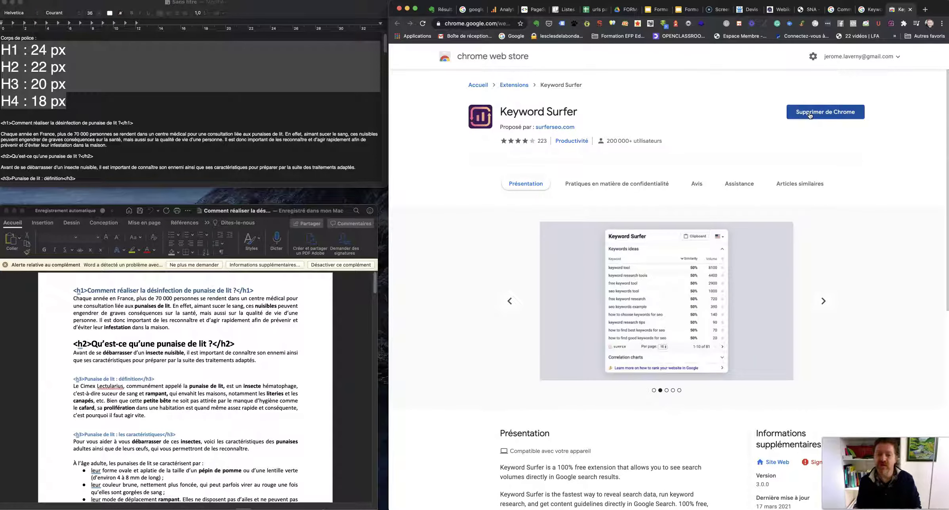
View the store's Extensions listing and the Zoom Scheduler extension as an example, and return to the Keyword Surfer page.
{"action": "left_click", "coordinate": [512, 85]}
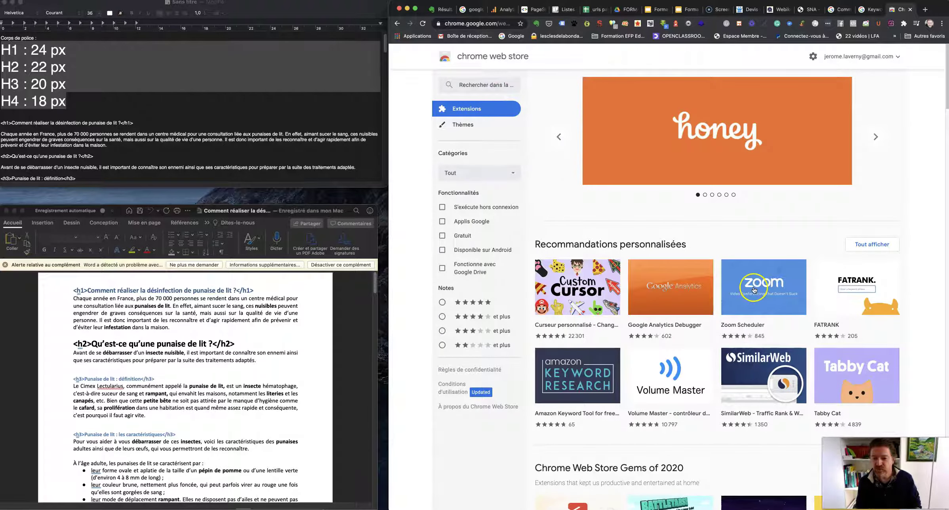
{"action": "left_click", "coordinate": [754, 290]}
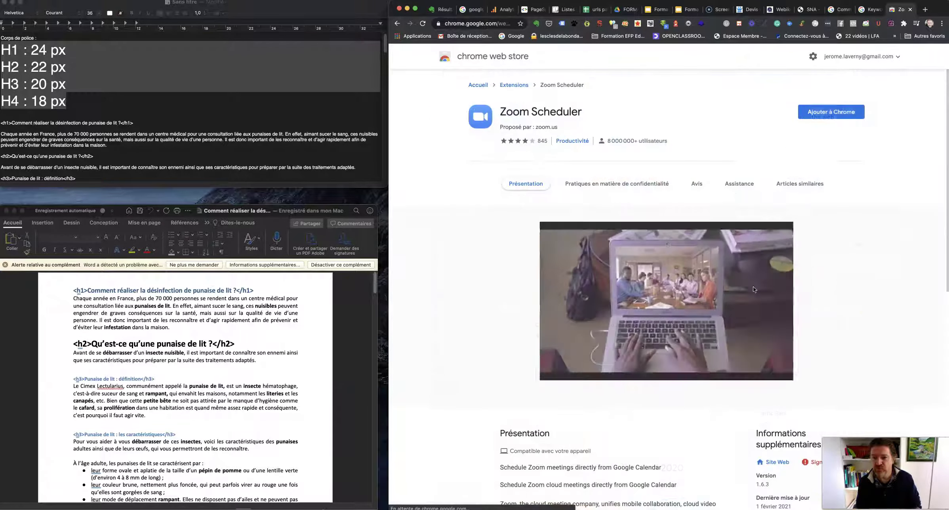
{"action": "left_click", "coordinate": [515, 84]}
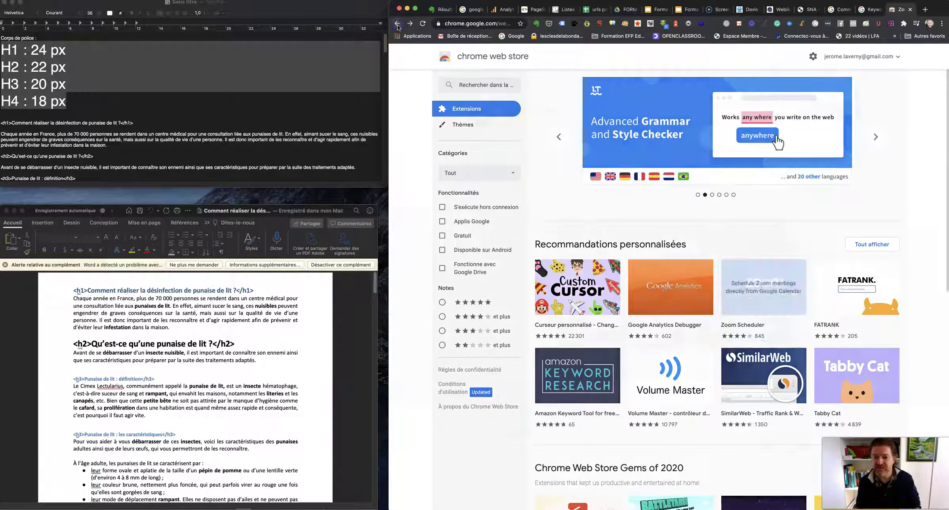
{"action": "left_click", "coordinate": [397, 23]}
{"action": "left_click", "coordinate": [397, 24]}
{"action": "left_click", "coordinate": [397, 24]}
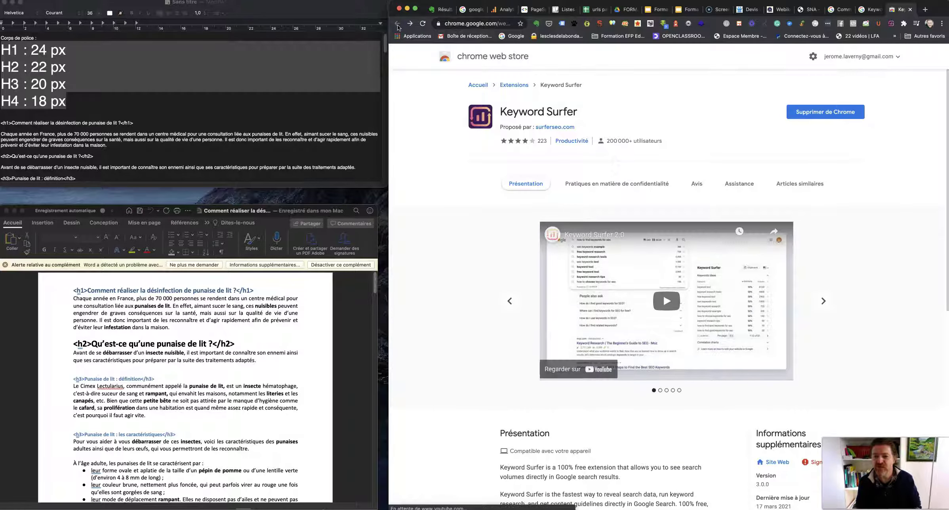
Visit the surferseo.com website of the Keyword Surfer publisher and look through its homepage.
{"action": "left_click", "coordinate": [558, 127]}
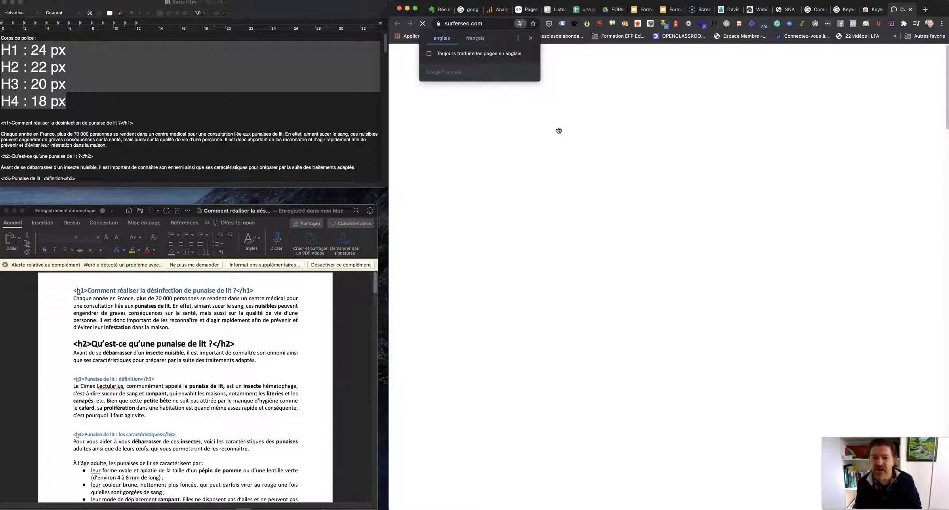
{"action": "left_click", "coordinate": [433, 89]}
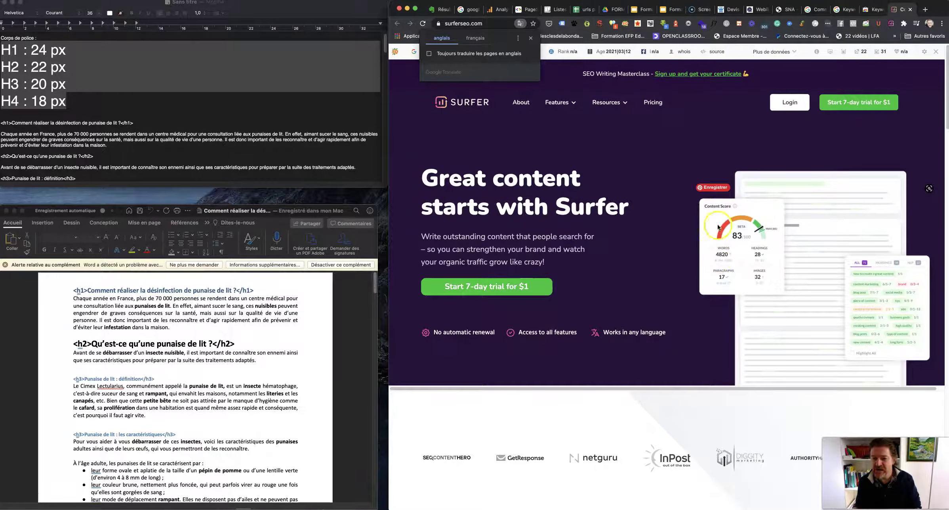
{"action": "left_click", "coordinate": [715, 137]}
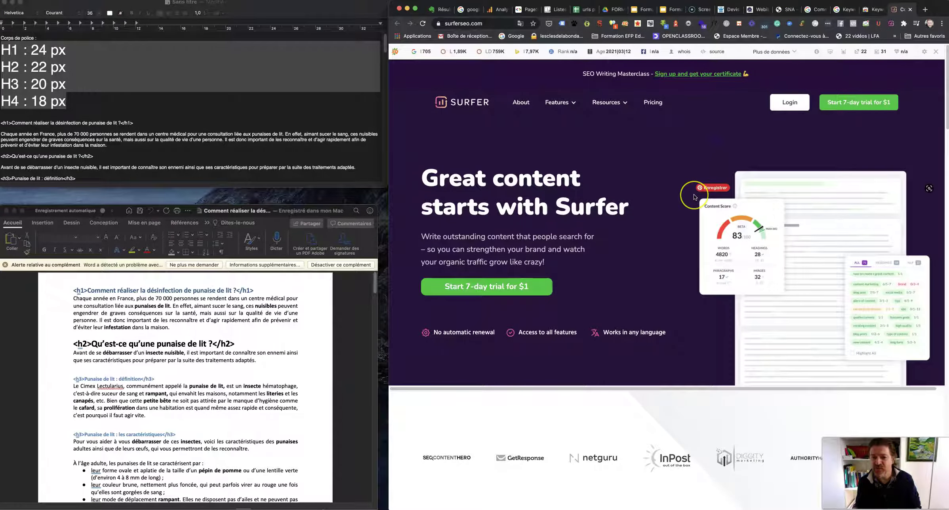
{"action": "scroll", "coordinate": [694, 196], "scroll_direction": "down", "scroll_amount": 10}
{"action": "scroll", "coordinate": [694, 196], "scroll_direction": "down", "scroll_amount": 20}
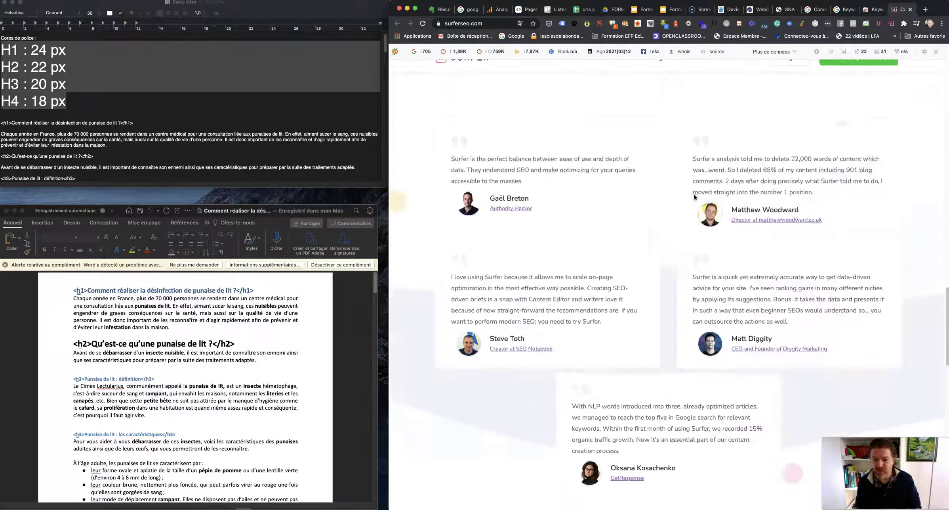
{"action": "scroll", "coordinate": [694, 193], "scroll_direction": "down", "scroll_amount": 13}
{"action": "left_click", "coordinate": [650, 195]}
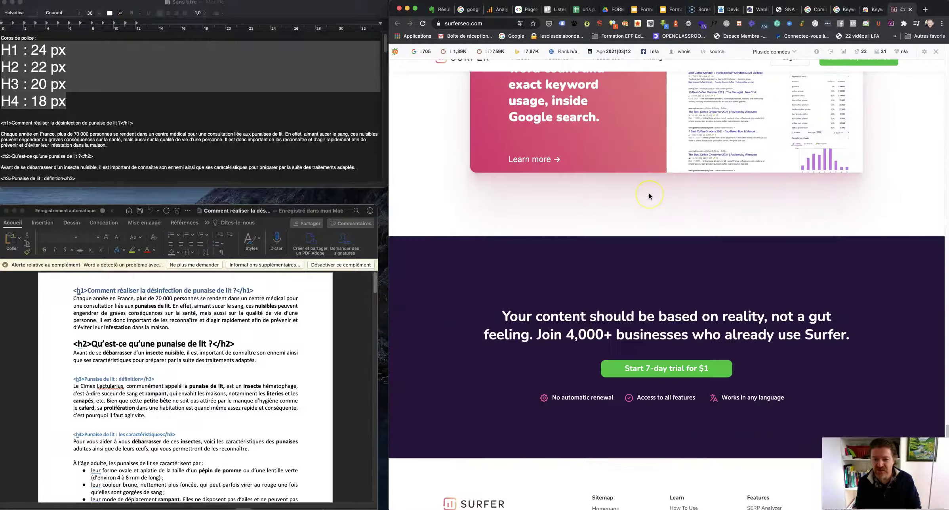
Return to the Google results tab for Keyword Surfer and switch to another signed-in Google account.
{"action": "scroll", "coordinate": [649, 193], "scroll_direction": "up", "scroll_amount": 20}
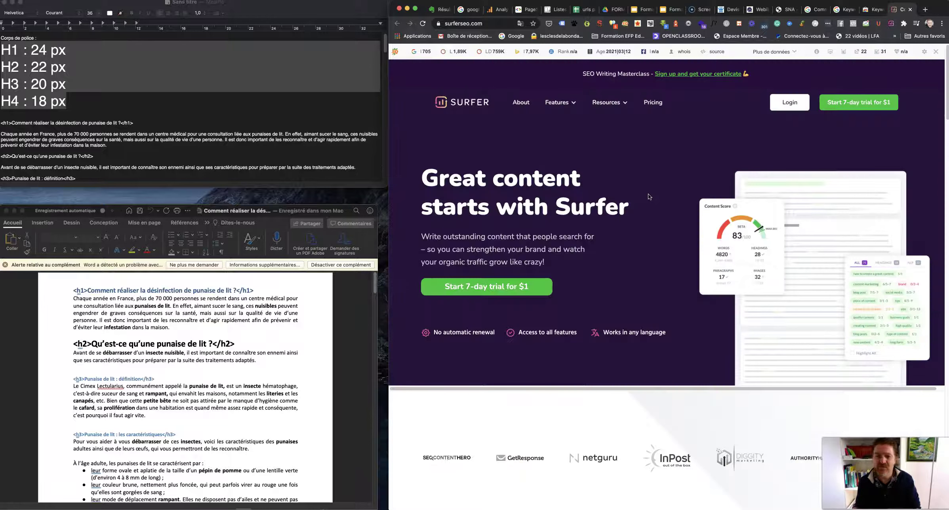
{"action": "left_click", "coordinate": [843, 11]}
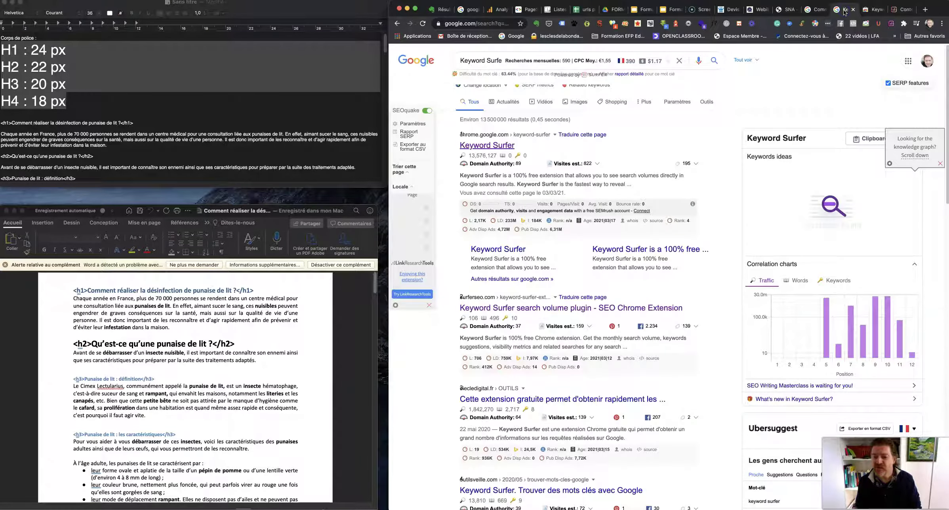
{"action": "left_click", "coordinate": [765, 105]}
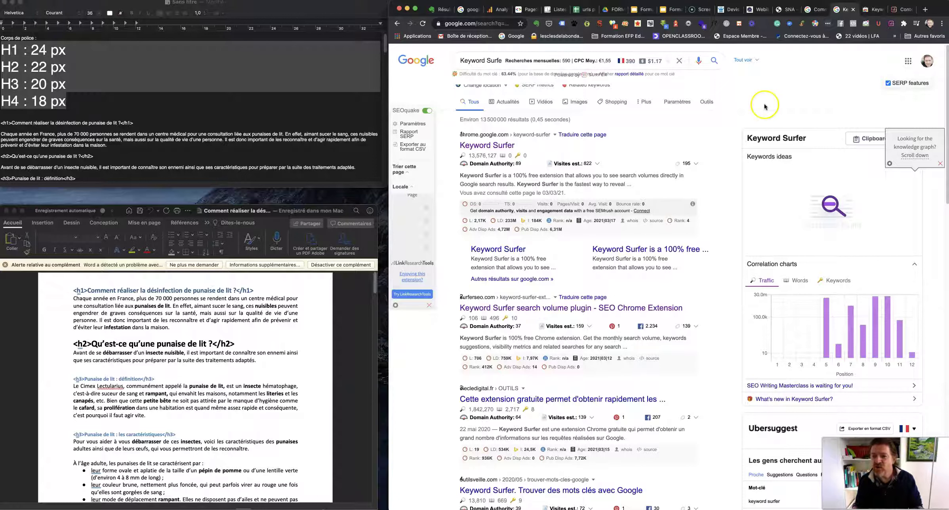
{"action": "left_click", "coordinate": [928, 61]}
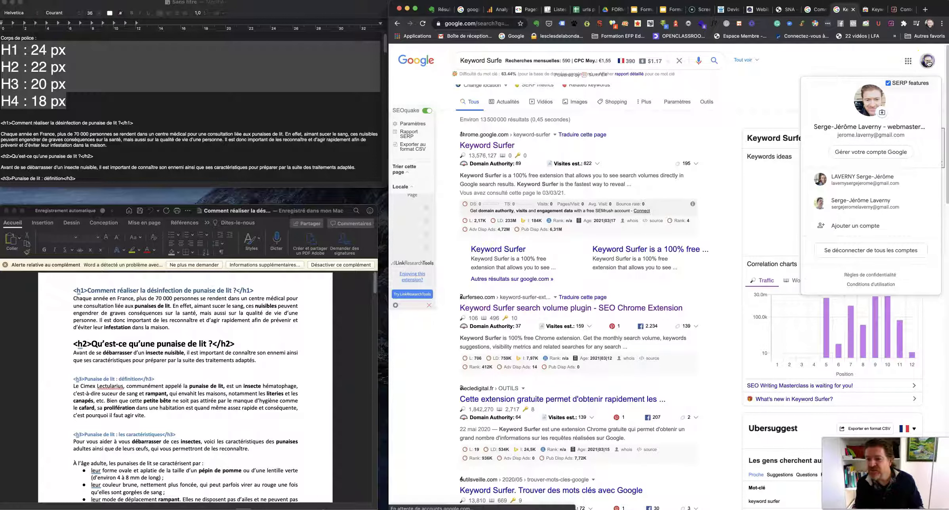
{"action": "left_click", "coordinate": [857, 180]}
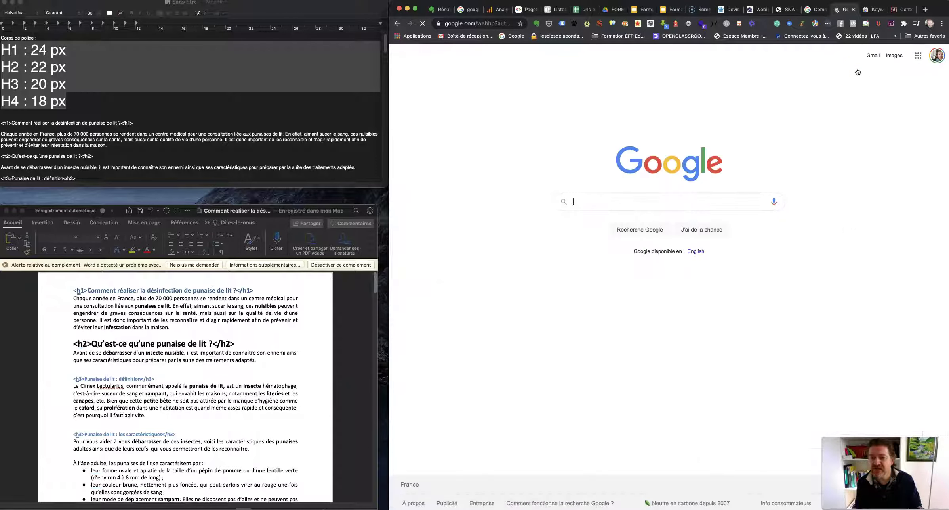
Copy "désinfection de punaise de lit" from the SNA page's main heading and search Google for it.
{"action": "left_click", "coordinate": [623, 202]}
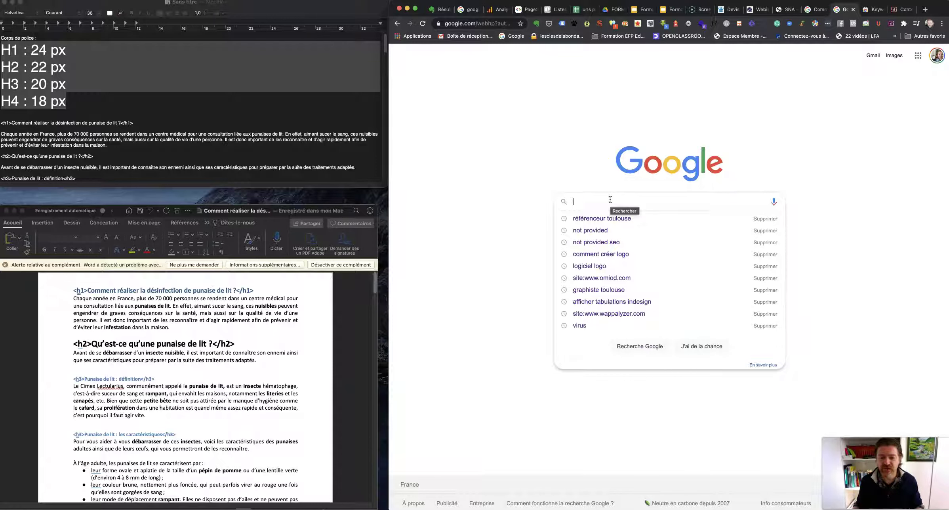
{"action": "type", "text": "Keyword Surfer"}
{"action": "key", "text": "super+a"}
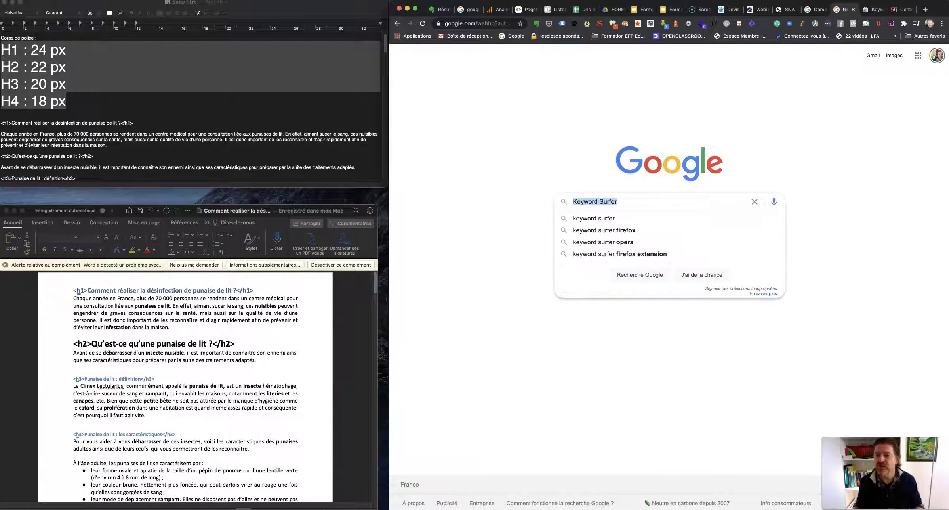
{"action": "left_click", "coordinate": [787, 9]}
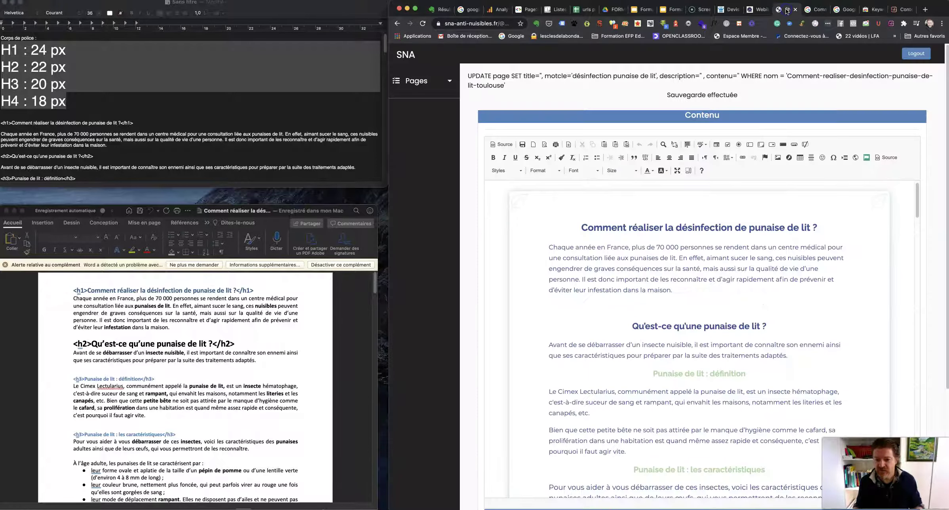
{"action": "left_click_drag", "start_coordinate": [676, 227], "coordinate": [811, 229]}
{"action": "key", "text": "ctrl+c"}
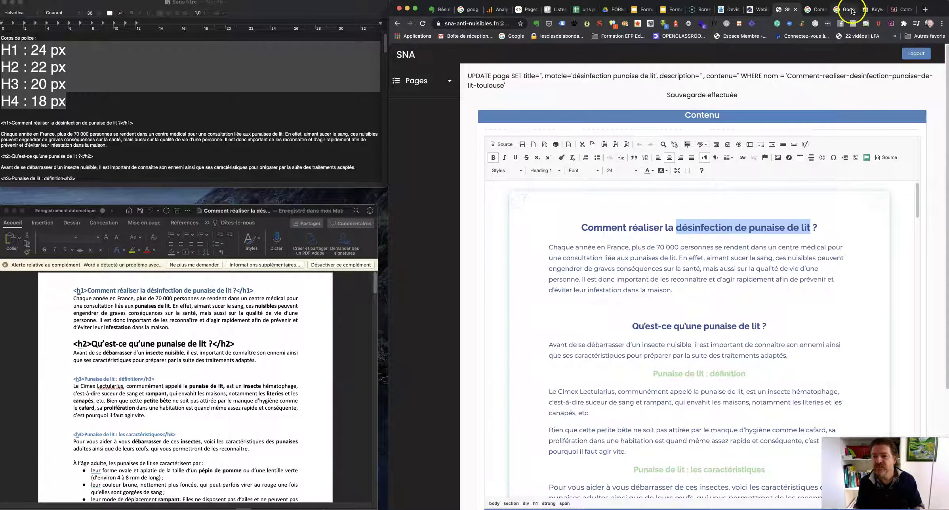
{"action": "left_click", "coordinate": [847, 11]}
{"action": "key", "text": "ctrl+v"}
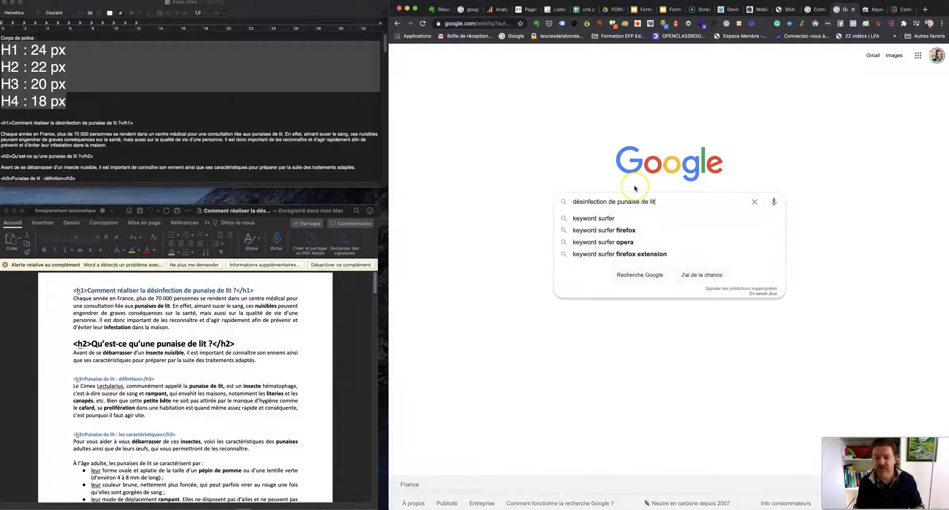
{"action": "key", "text": "Return"}
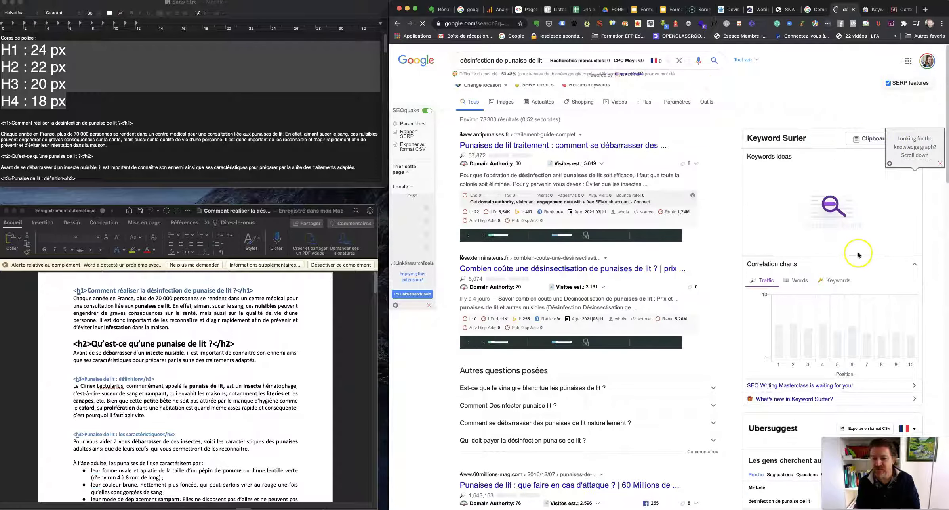
Look over the Keyword Surfer correlation charts and the Ubersuggest data alongside the search results.
{"action": "scroll", "coordinate": [787, 154], "scroll_direction": "down", "scroll_amount": 3}
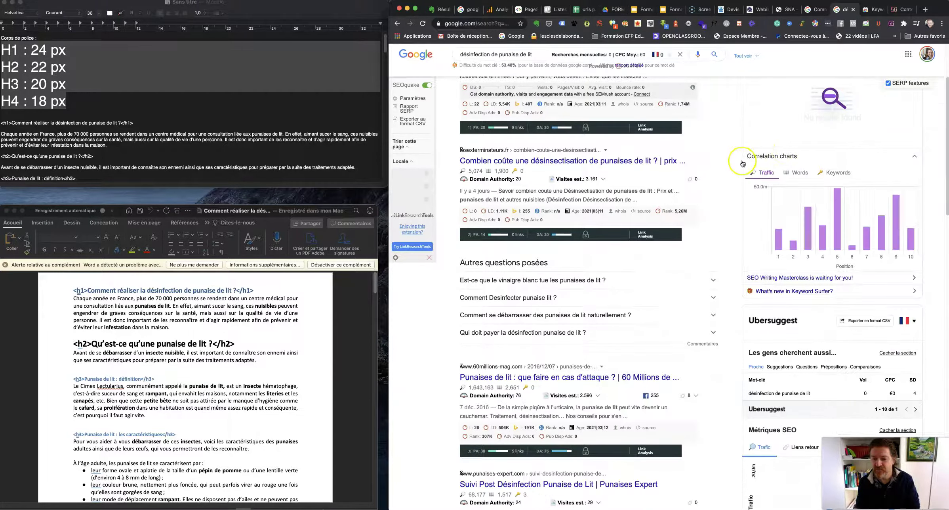
{"action": "scroll", "coordinate": [743, 163], "scroll_direction": "down", "scroll_amount": 1}
{"action": "scroll", "coordinate": [743, 163], "scroll_direction": "down", "scroll_amount": 1}
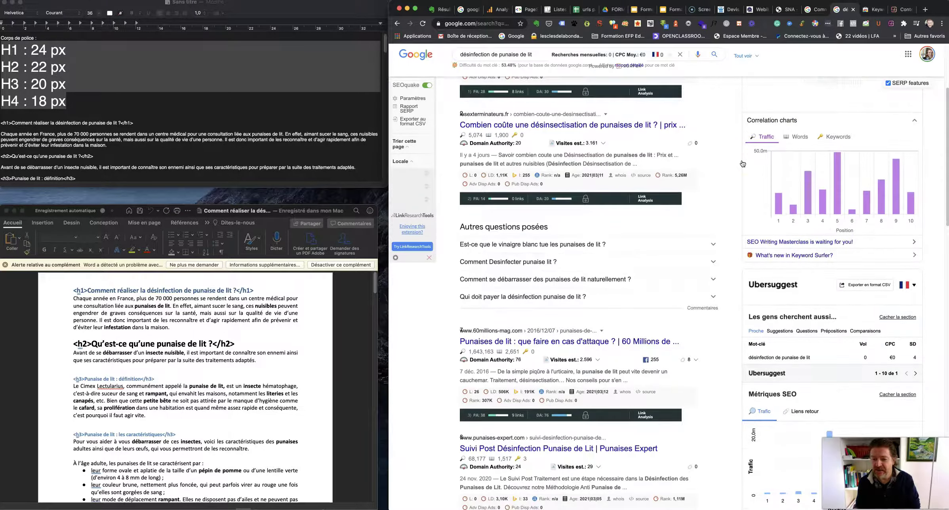
{"action": "scroll", "coordinate": [743, 163], "scroll_direction": "up", "scroll_amount": 5}
Remove "de" from the query to make it "désinfection punaise de lit" and review the suggestions' search volumes.
{"action": "left_click", "coordinate": [517, 62]}
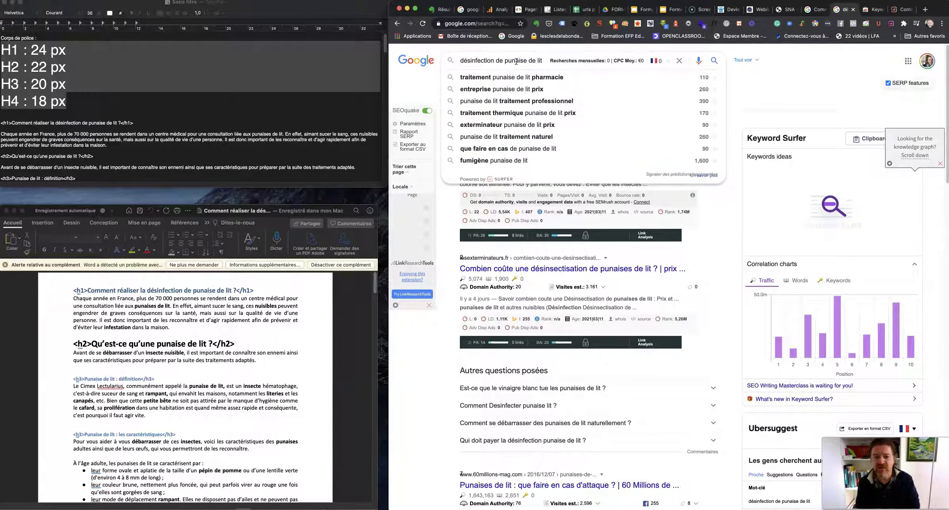
{"action": "left_click", "coordinate": [503, 61]}
{"action": "key", "text": "BackSpace"}
{"action": "key", "text": "BackSpace"}
{"action": "key", "text": "BackSpace"}
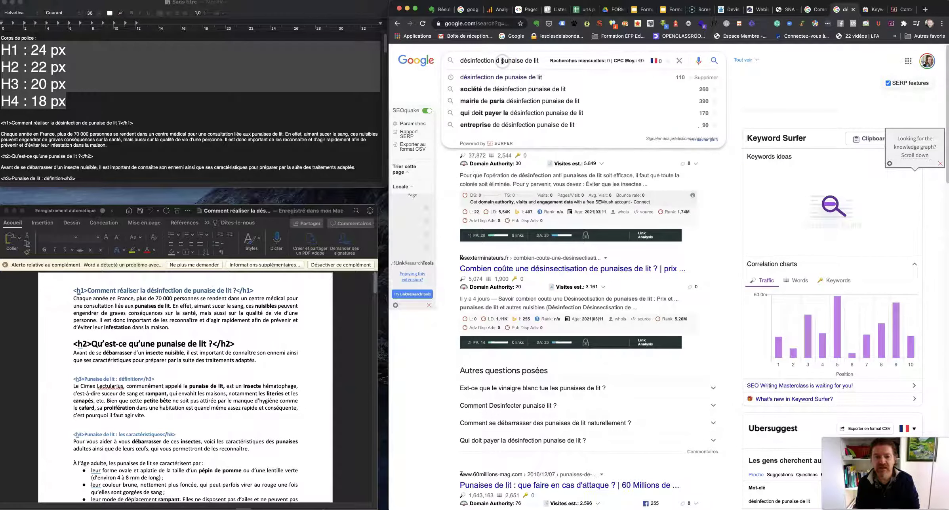
{"action": "key", "text": "BackSpace"}
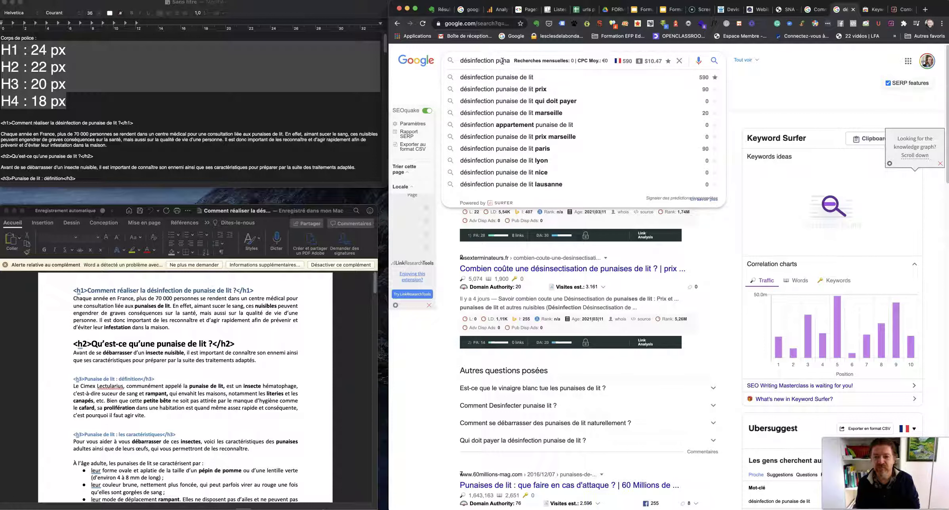
{"action": "left_click", "coordinate": [538, 62]}
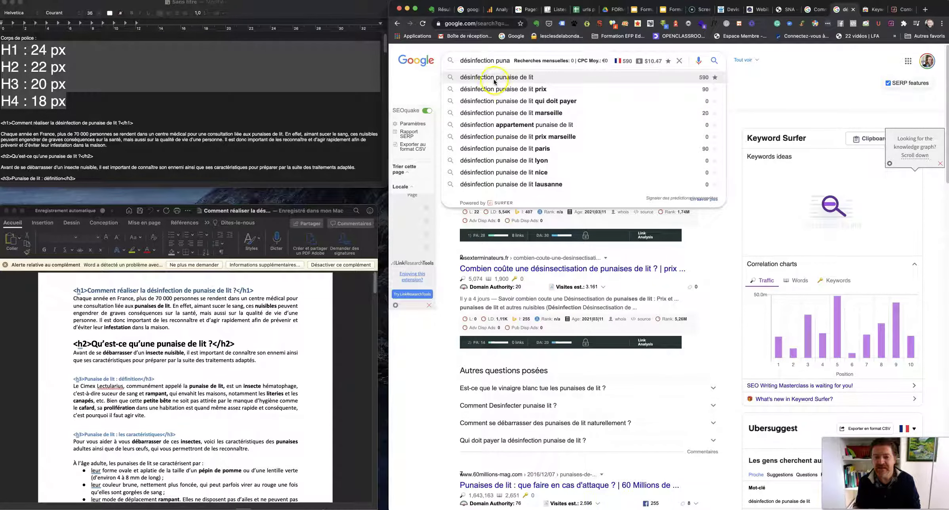
{"action": "left_click", "coordinate": [814, 65]}
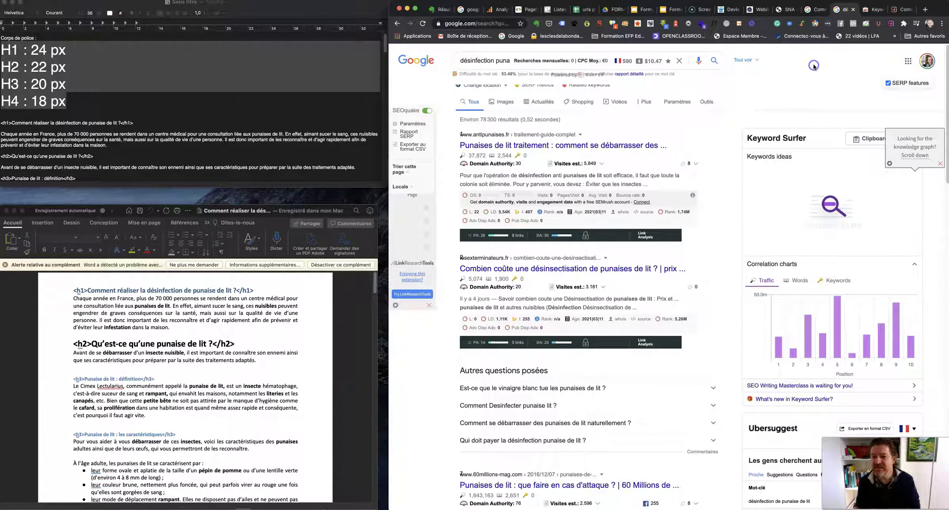
Expand the full keyword overview with search volume, SEO difficulty and cost per click, and look through the results page.
{"action": "left_click", "coordinate": [747, 61]}
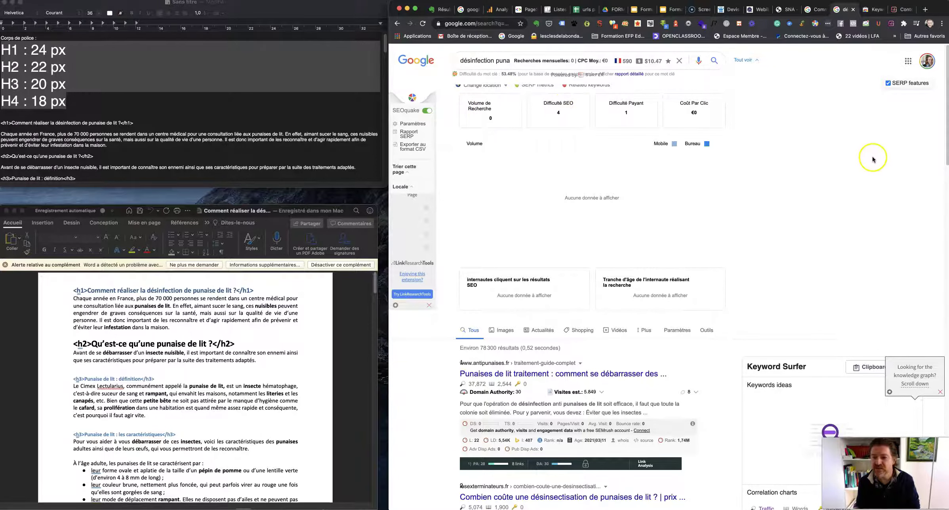
{"action": "scroll", "coordinate": [879, 162], "scroll_direction": "down", "scroll_amount": 10}
{"action": "scroll", "coordinate": [880, 161], "scroll_direction": "down", "scroll_amount": 5}
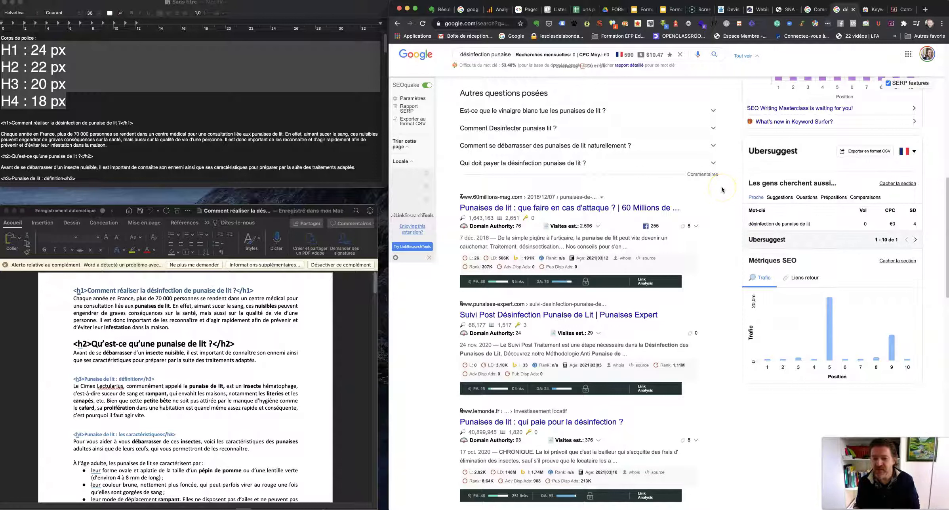
{"action": "scroll", "coordinate": [722, 189], "scroll_direction": "up", "scroll_amount": 10}
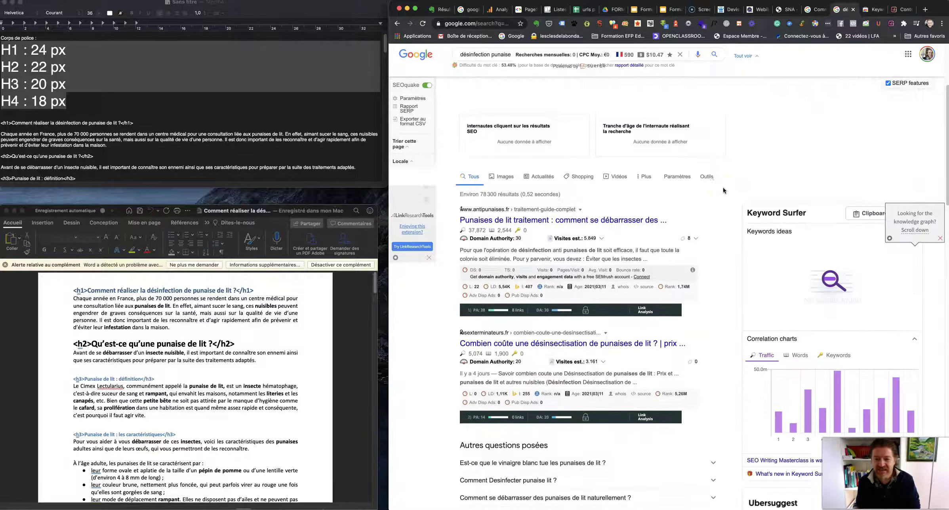
{"action": "scroll", "coordinate": [723, 189], "scroll_direction": "down", "scroll_amount": 2}
{"action": "scroll", "coordinate": [730, 194], "scroll_direction": "up", "scroll_amount": 3}
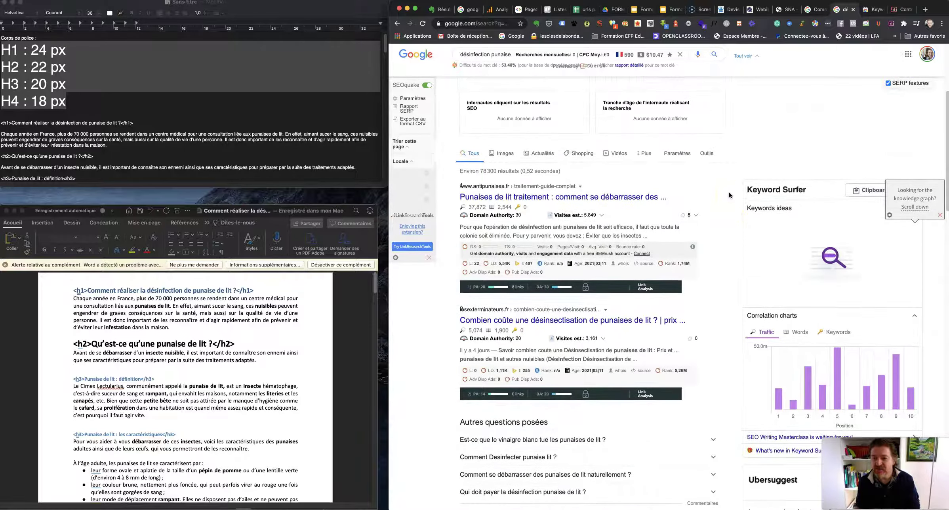
{"action": "scroll", "coordinate": [729, 192], "scroll_direction": "up", "scroll_amount": 3}
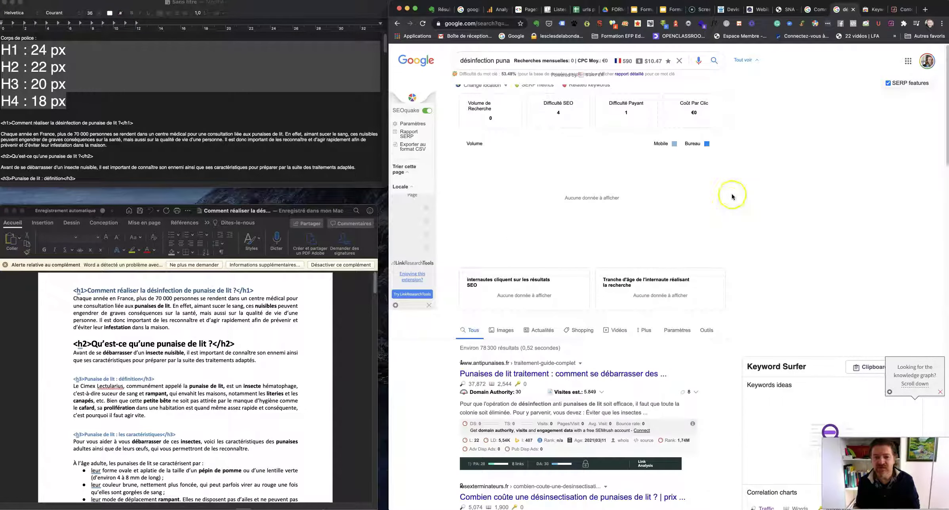
Run the suggested search "désinfection punaise de lit" and show 20 Keyword Surfer keyword ideas per page.
{"action": "left_click", "coordinate": [501, 59]}
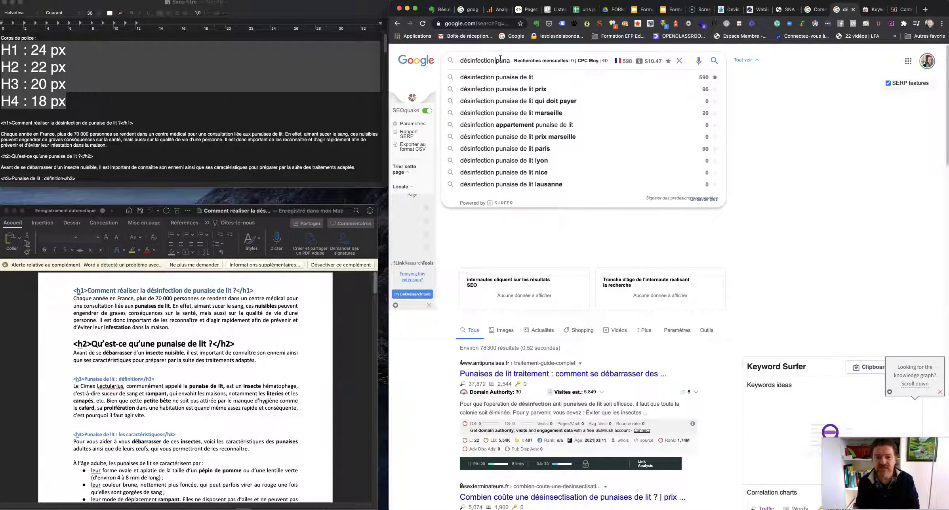
{"action": "left_click", "coordinate": [499, 77]}
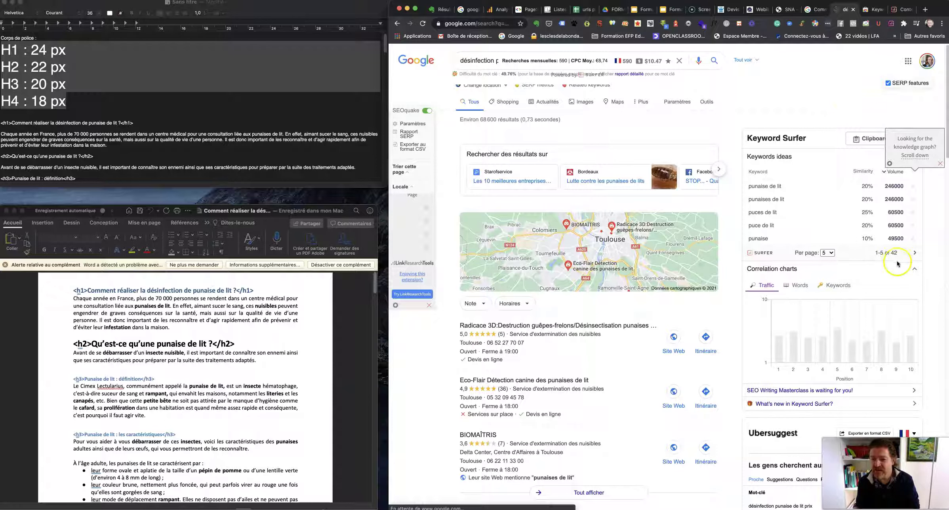
{"action": "left_click", "coordinate": [828, 254]}
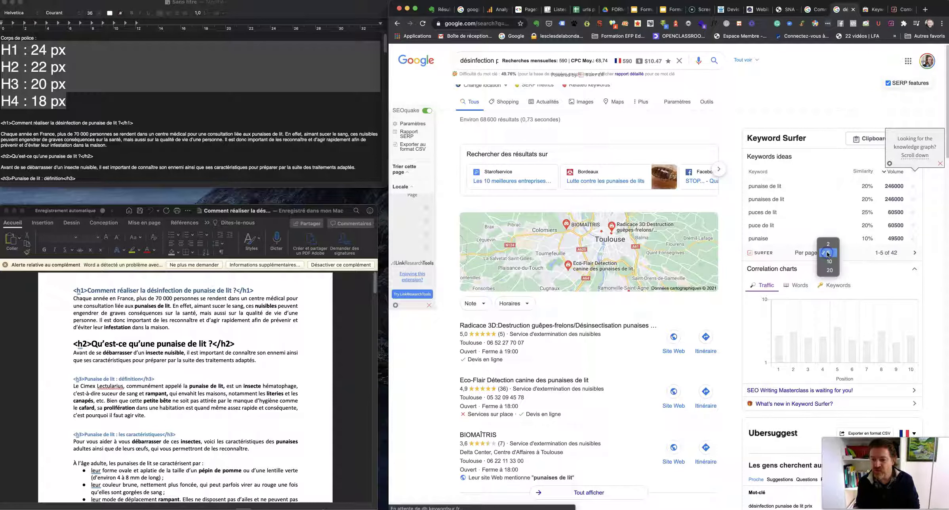
{"action": "left_click", "coordinate": [828, 271]}
{"action": "scroll", "coordinate": [935, 260], "scroll_direction": "down", "scroll_amount": 2}
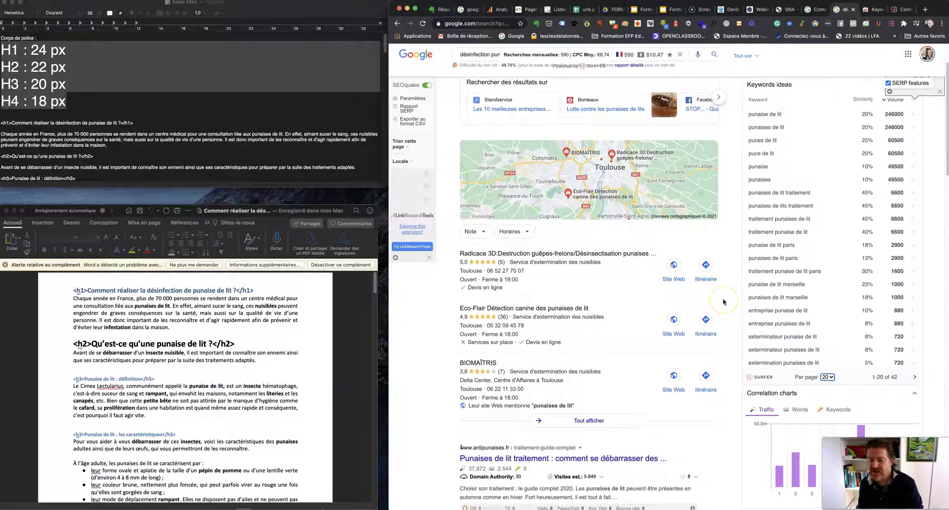
{"action": "scroll", "coordinate": [724, 302], "scroll_direction": "up", "scroll_amount": 1}
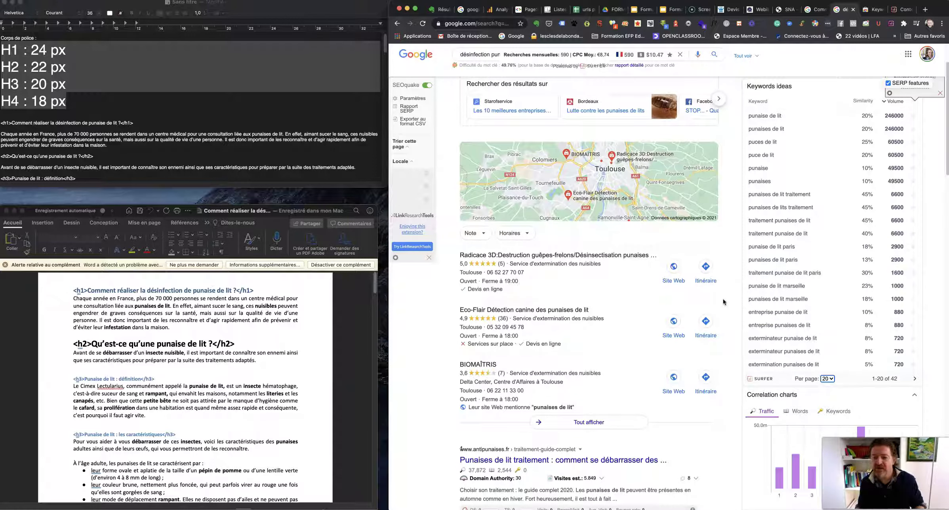
{"action": "scroll", "coordinate": [926, 175], "scroll_direction": "up", "scroll_amount": 3}
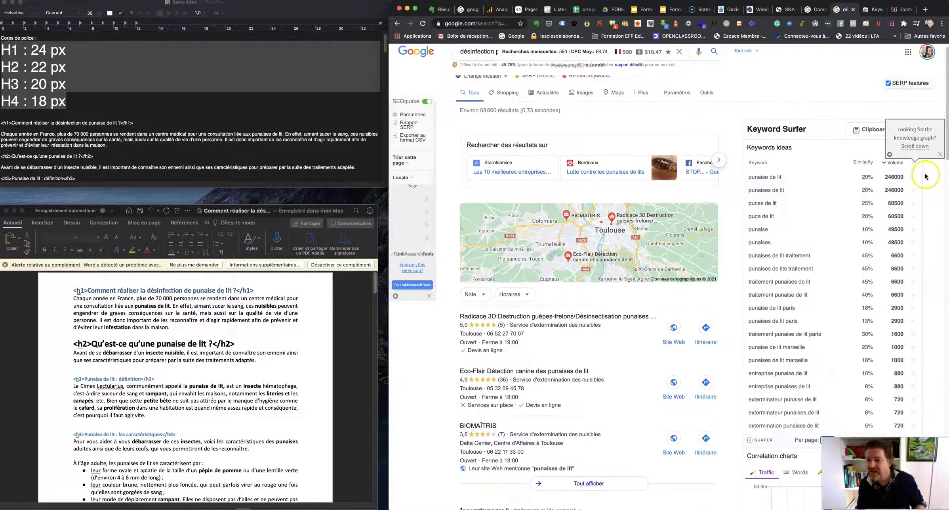
Check the keywords saved in Keyword Surfer's Clipboard, close it and examine the similarity and volume of the keyword ideas.
{"action": "left_click", "coordinate": [882, 131]}
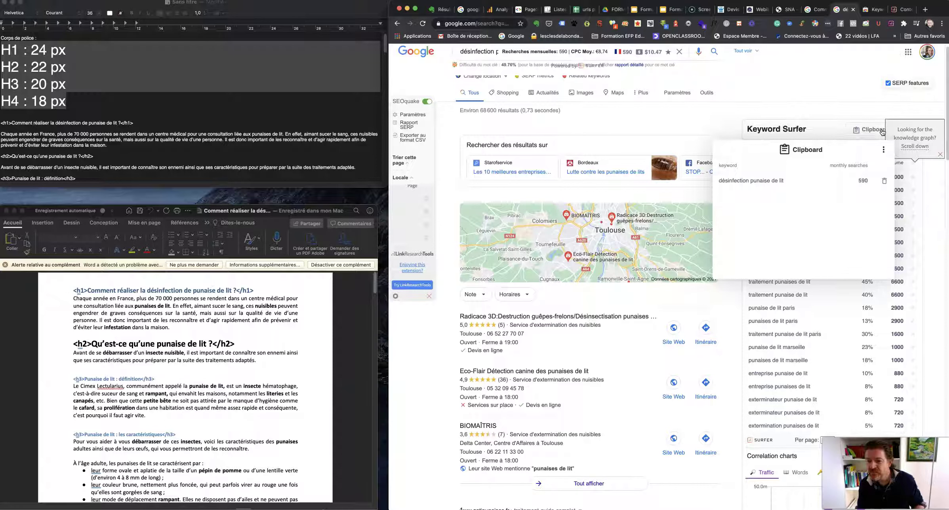
{"action": "left_click", "coordinate": [841, 92]}
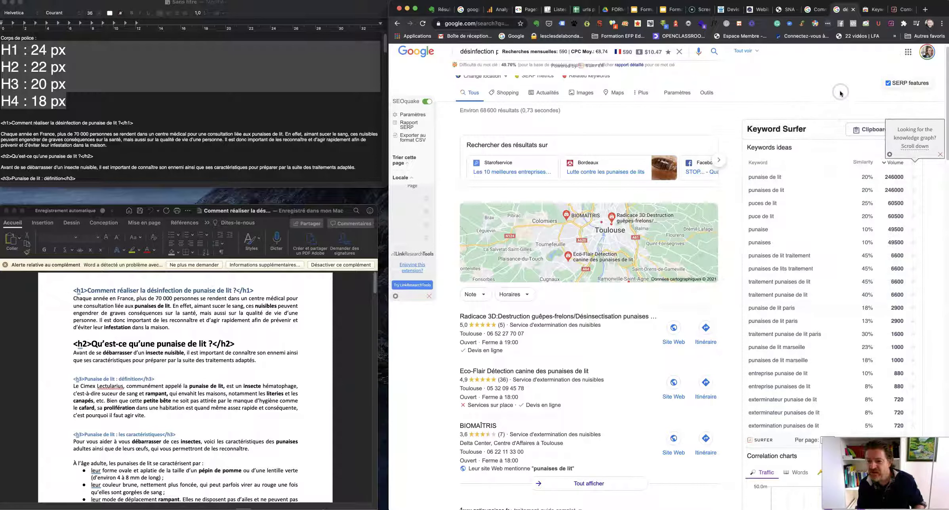
{"action": "scroll", "coordinate": [816, 210], "scroll_direction": "down", "scroll_amount": 2}
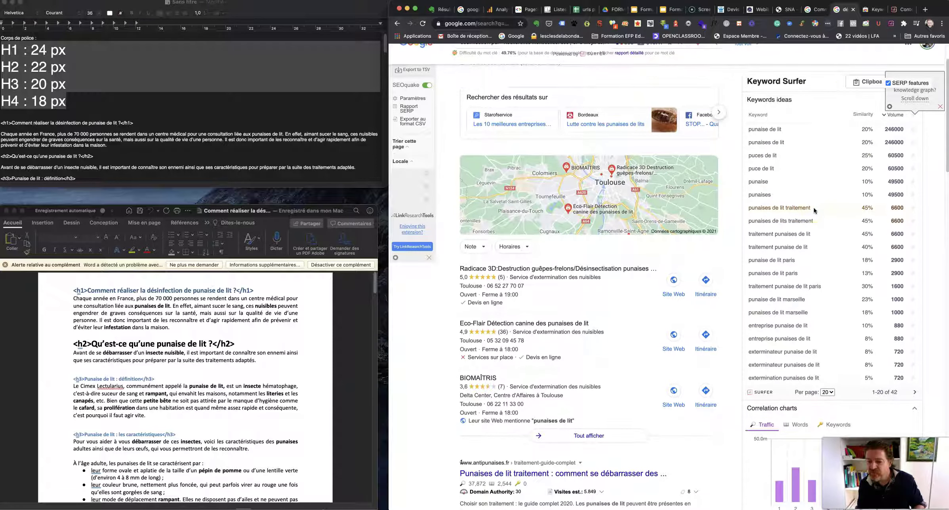
{"action": "scroll", "coordinate": [813, 207], "scroll_direction": "down", "scroll_amount": 2}
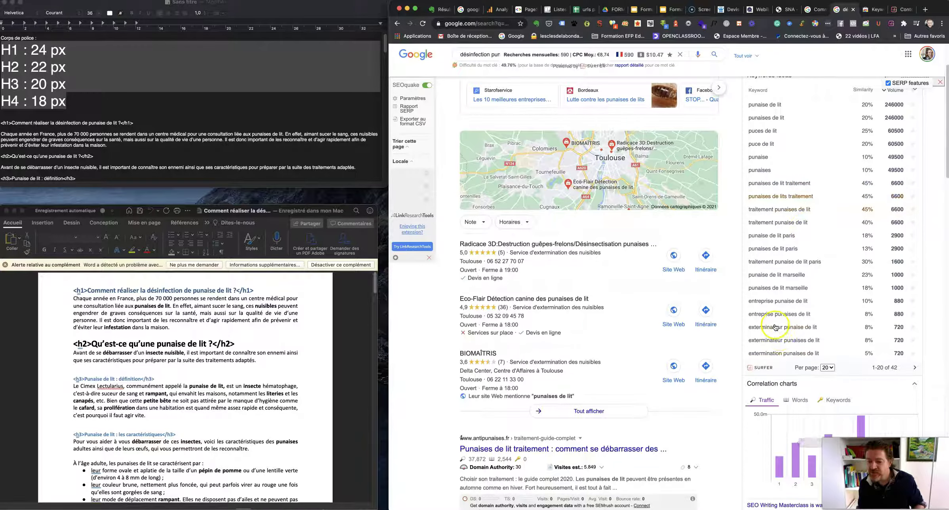
{"action": "scroll", "coordinate": [777, 327], "scroll_direction": "down", "scroll_amount": 3}
{"action": "scroll", "coordinate": [719, 336], "scroll_direction": "up", "scroll_amount": 6}
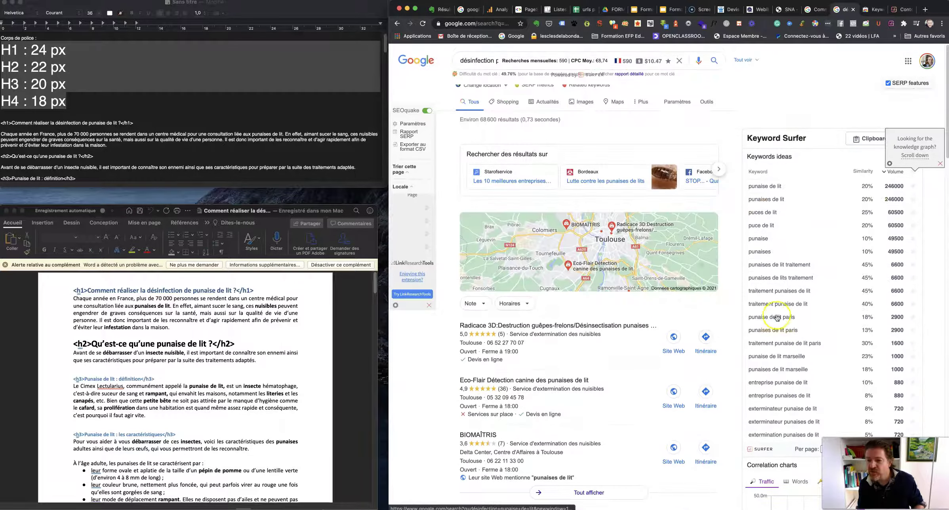
{"action": "scroll", "coordinate": [682, 238], "scroll_direction": "down", "scroll_amount": 1}
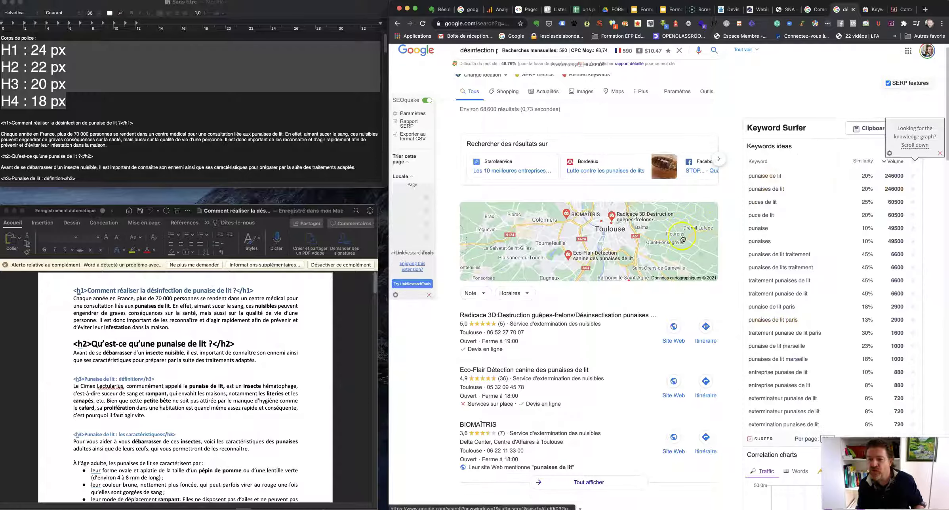
{"action": "scroll", "coordinate": [708, 191], "scroll_direction": "down", "scroll_amount": 3}
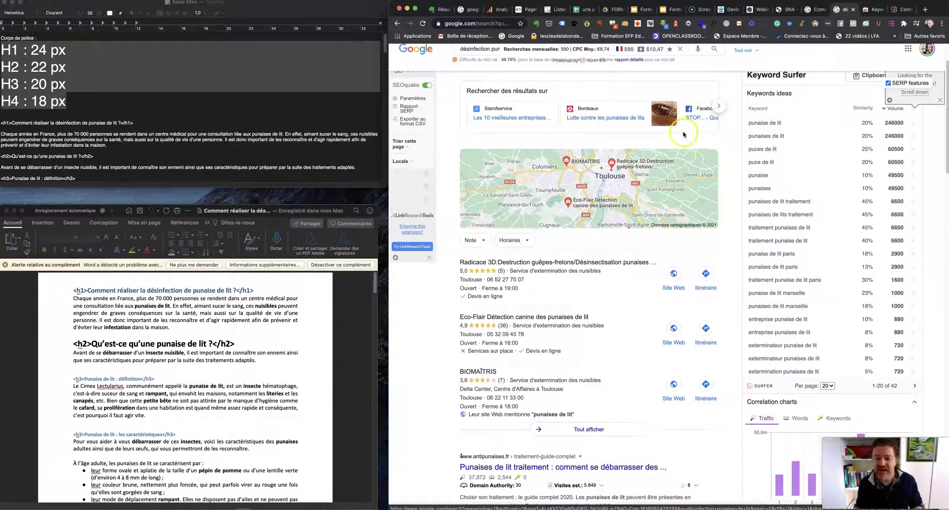
{"action": "scroll", "coordinate": [697, 159], "scroll_direction": "up", "scroll_amount": 3}
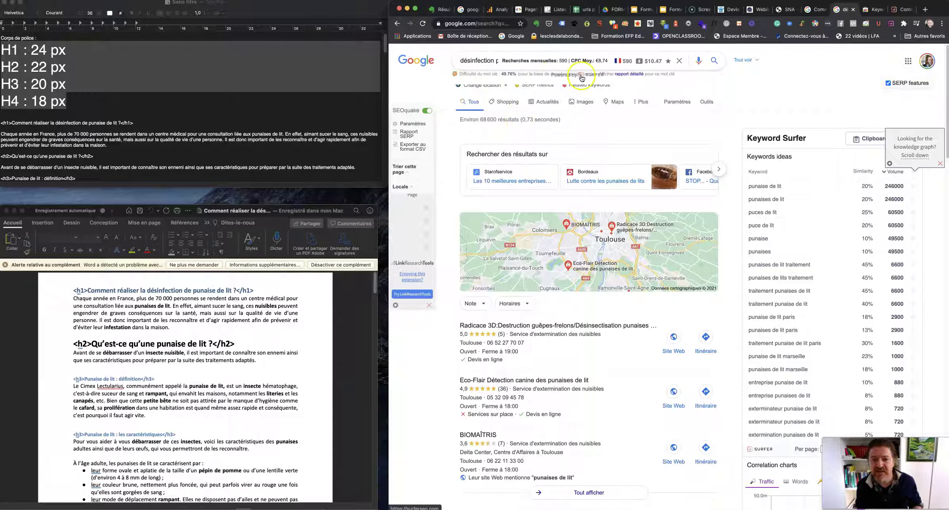